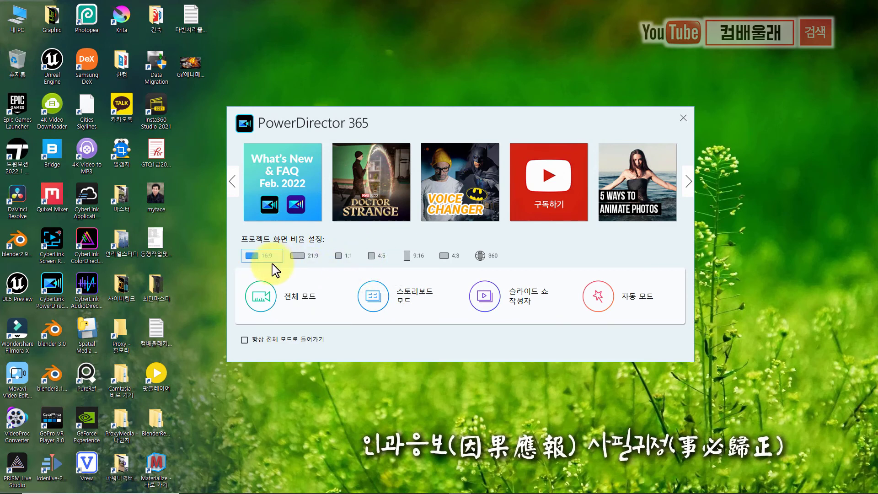
Start an empty full-mode project, then minimize PowerDirector to reveal the Bing GIF image results
click(295, 303)
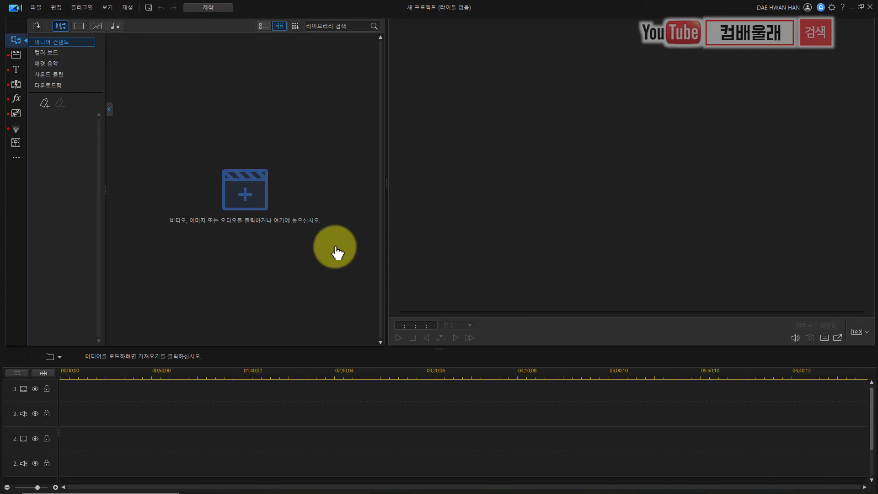
click(852, 10)
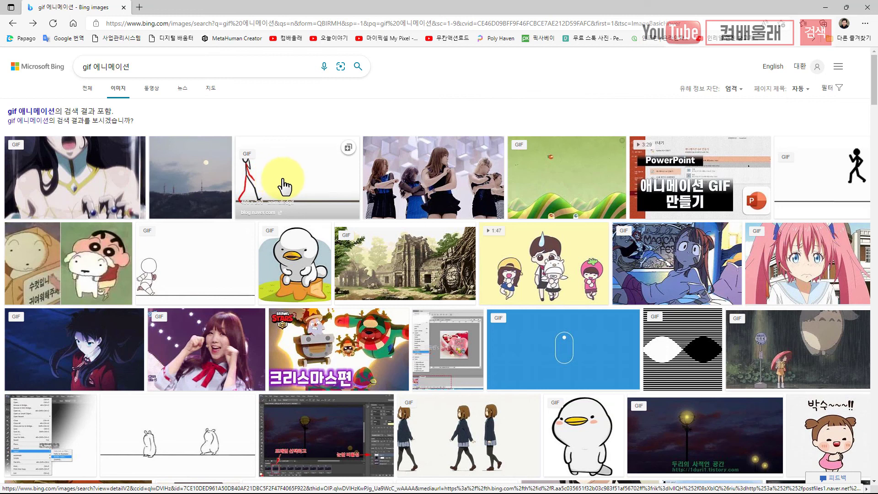
Preview two animated GIF results from the 'gif 애니메이션' Bing image search
click(194, 276)
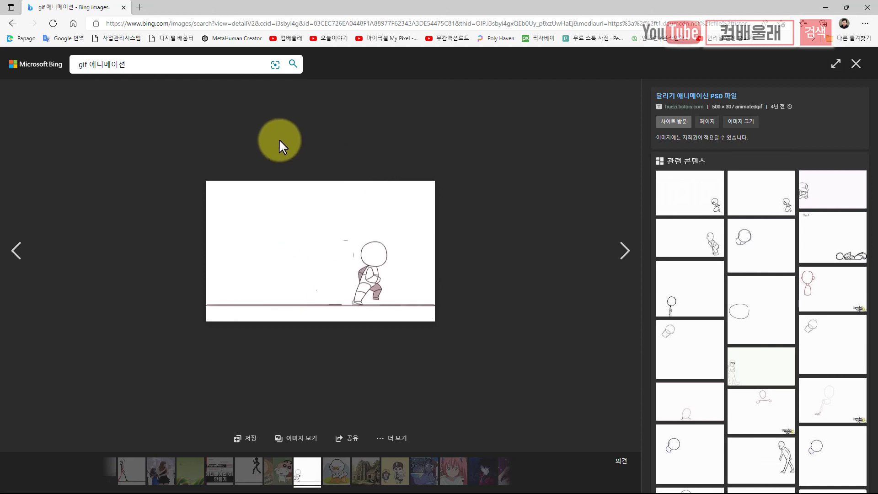
click(13, 23)
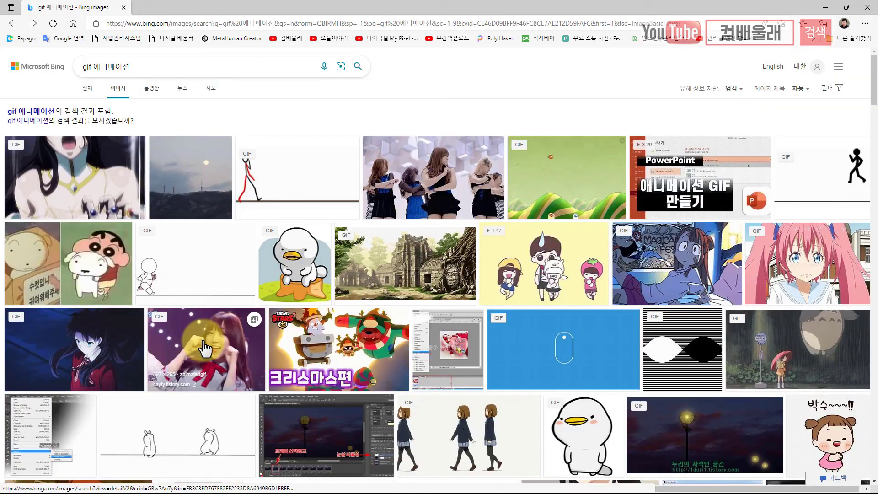
click(205, 346)
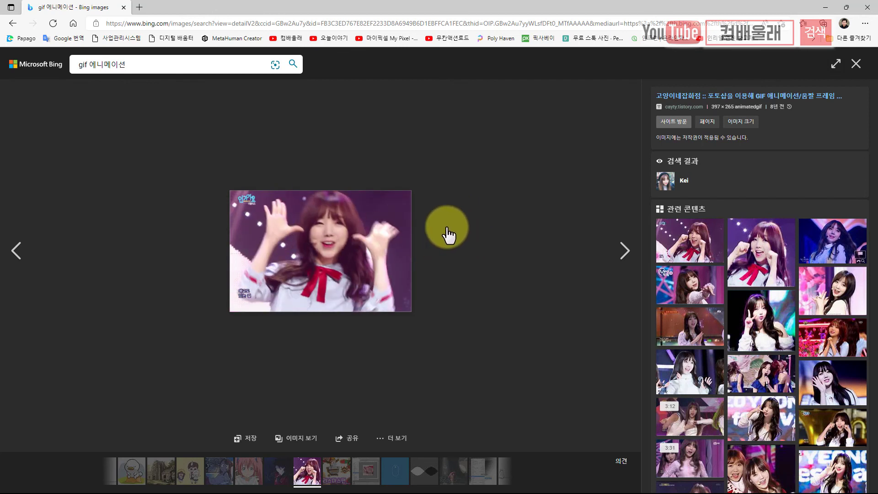
Import 20220219_175911, tiger_-_103363 (Original) and Worship - 43838 from the 봄이온다 folder
click(867, 8)
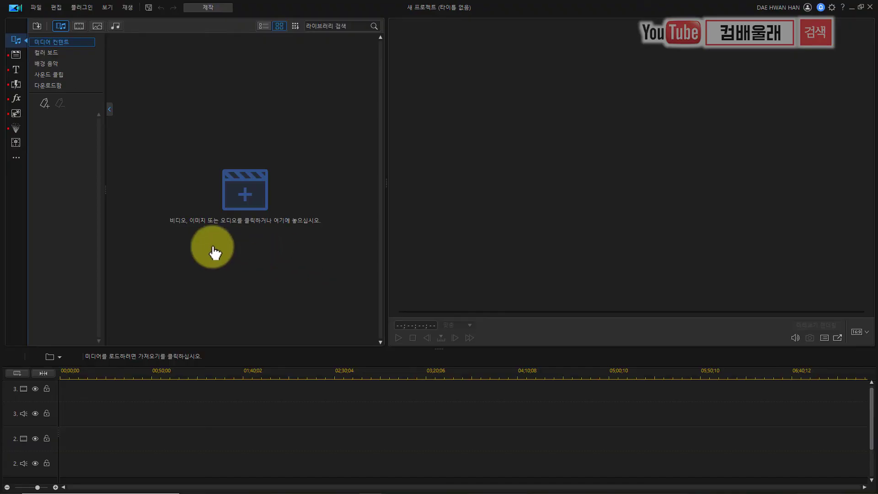
click(251, 201)
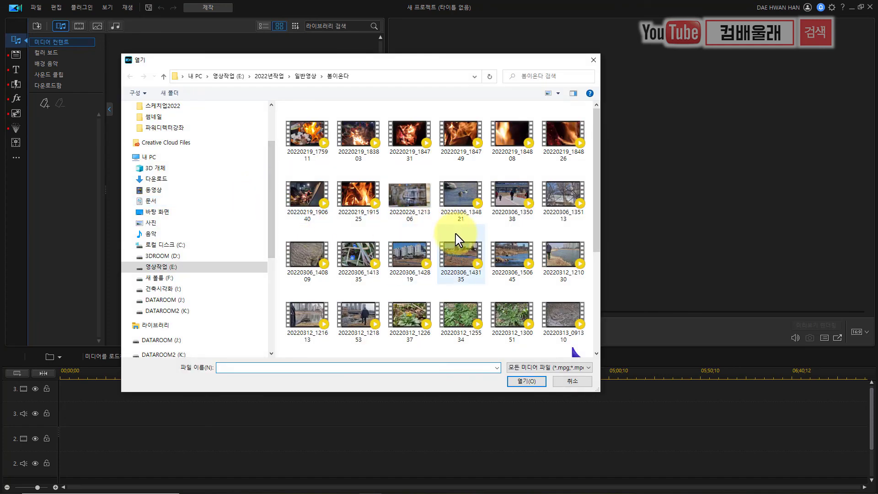
click(303, 148)
scroll(596, 256, down, 1)
scroll(594, 268, down, 3)
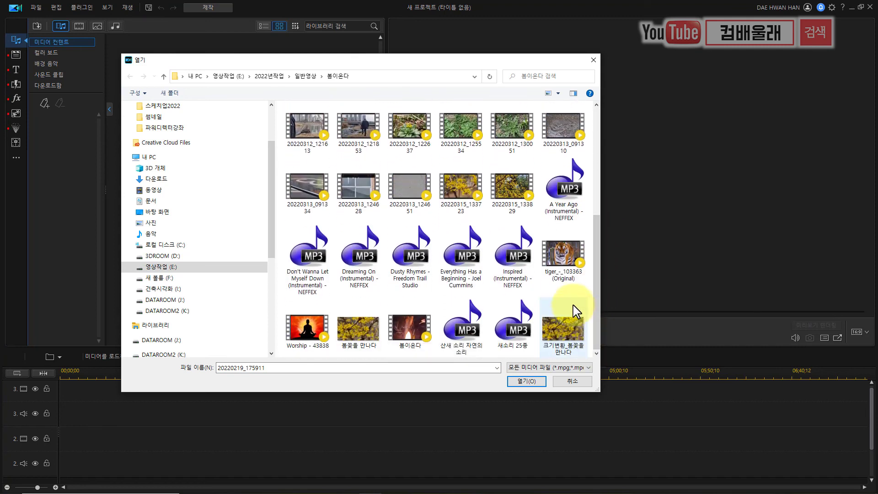
ctrl+click(556, 264)
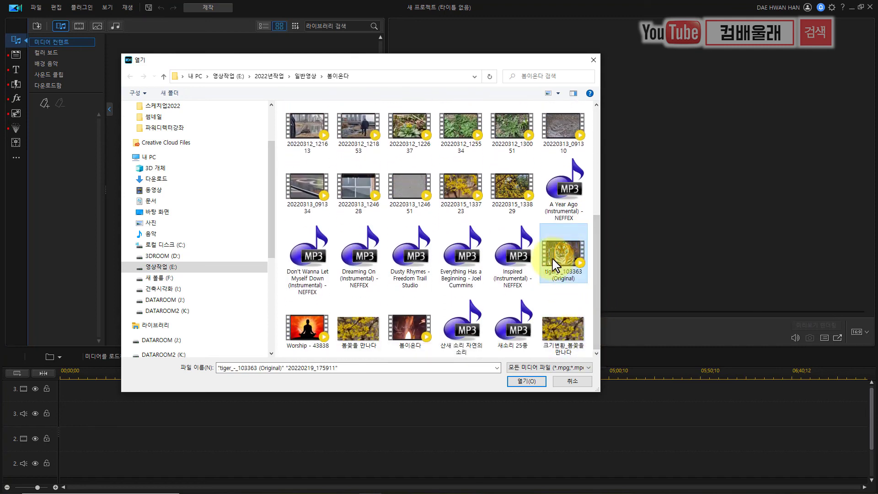
ctrl+click(306, 332)
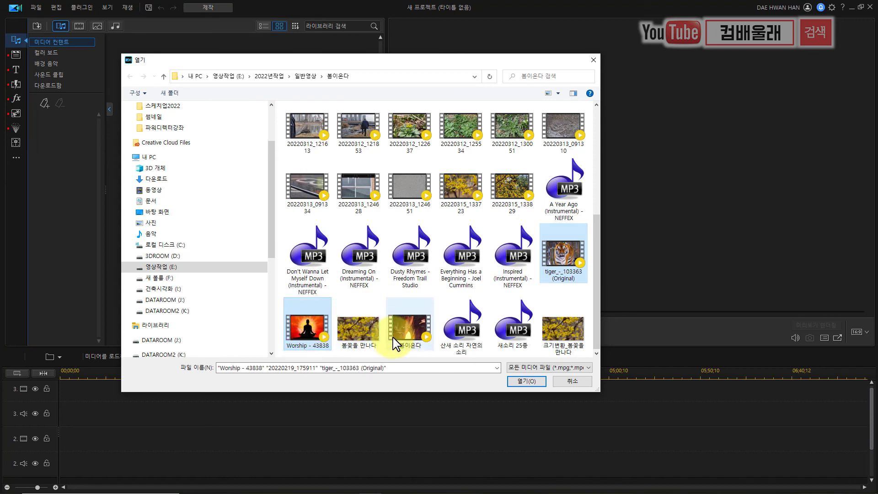
mouse_move(595, 312)
mouse_down()
mouse_move(595, 297)
mouse_move(594, 314)
mouse_up()
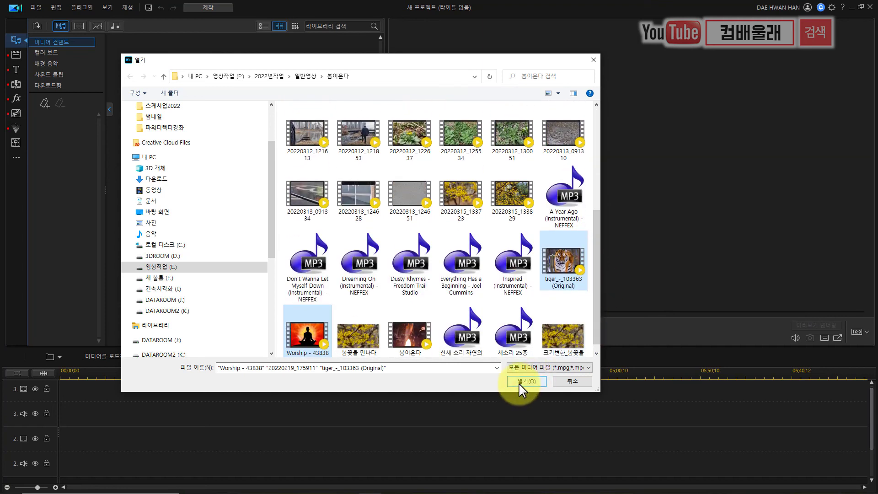
click(520, 387)
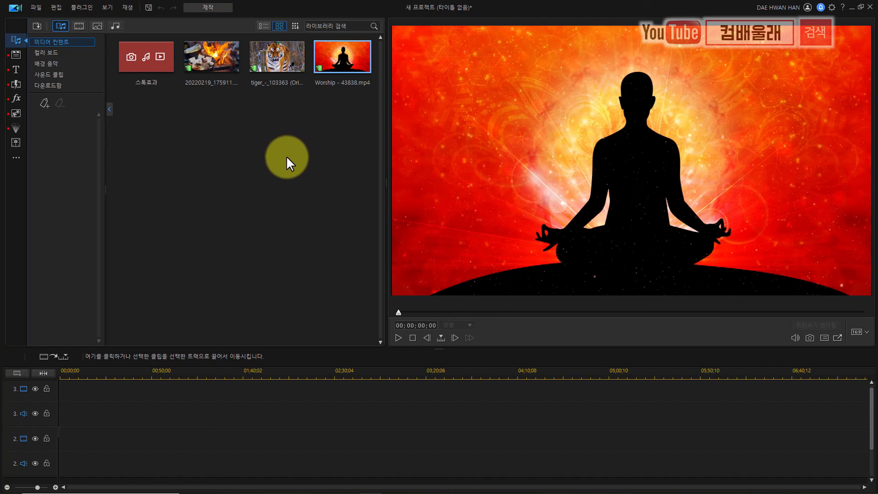
Check the Worship - 43838 clip's properties, confirming its 3840x2160 resolution
mouse_move(193, 92)
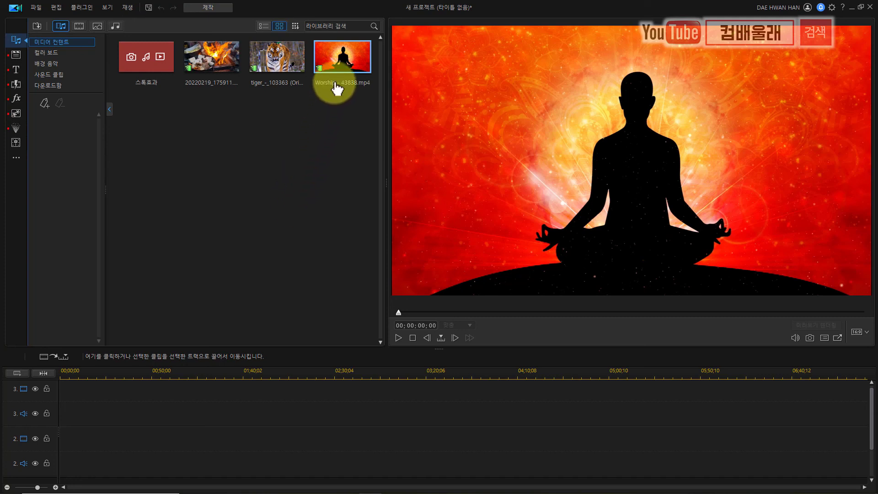
mouse_move(341, 65)
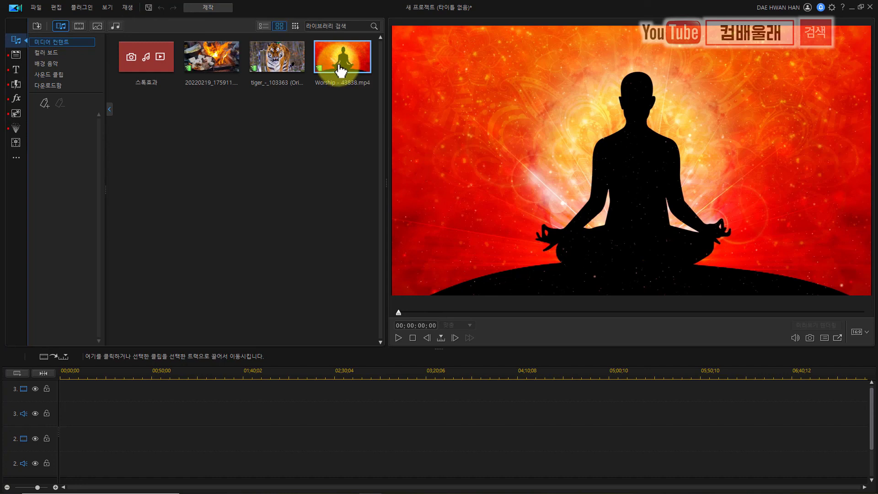
right_click(339, 66)
click(360, 218)
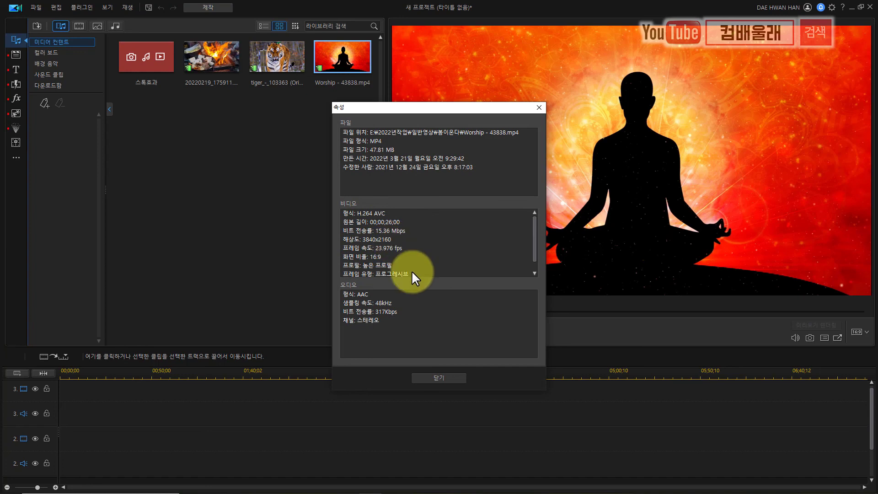
click(441, 378)
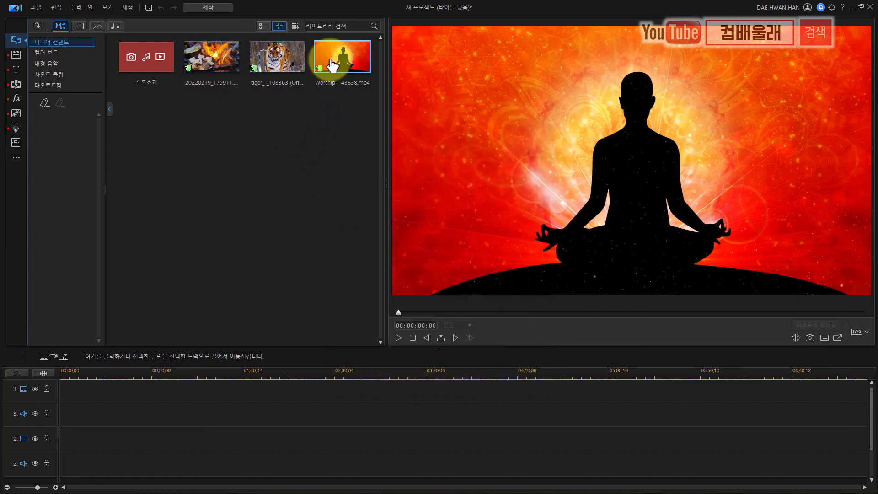
Check the tiger clip's properties, confirming its 1920x1080 resolution
mouse_move(350, 68)
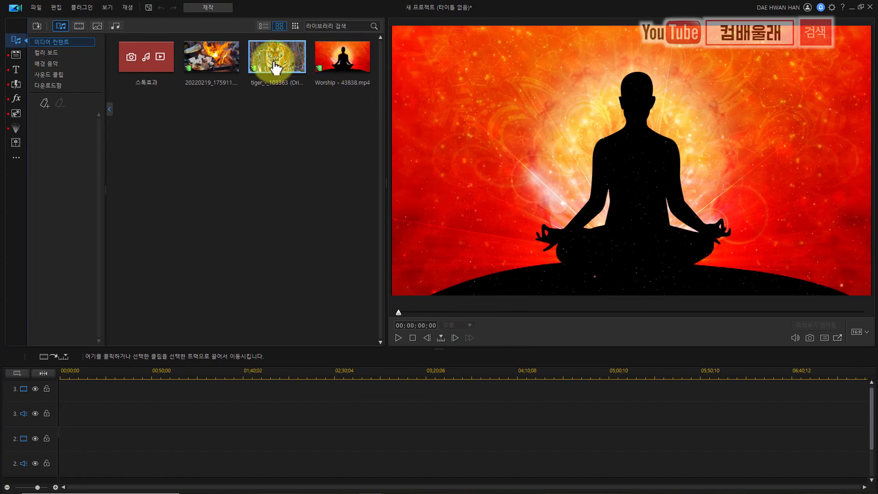
right_click(275, 68)
click(310, 219)
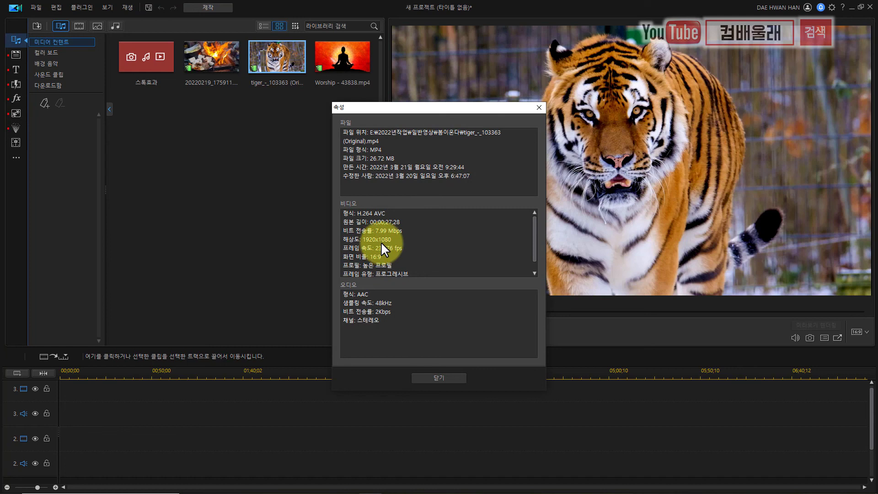
click(449, 377)
Place Worship - 43838 at the start of video track 2 and scrub through it
mouse_move(338, 59)
mouse_down()
mouse_move(246, 323)
mouse_move(91, 447)
mouse_up()
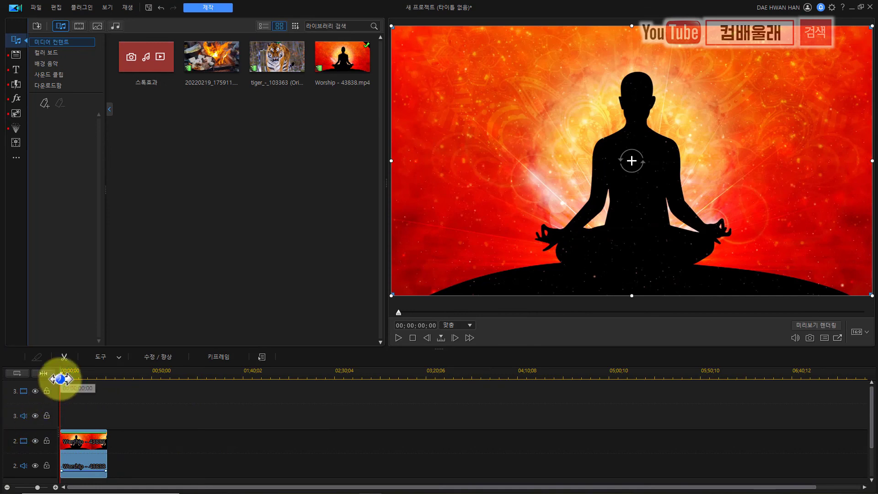
drag(60, 378, 92, 388)
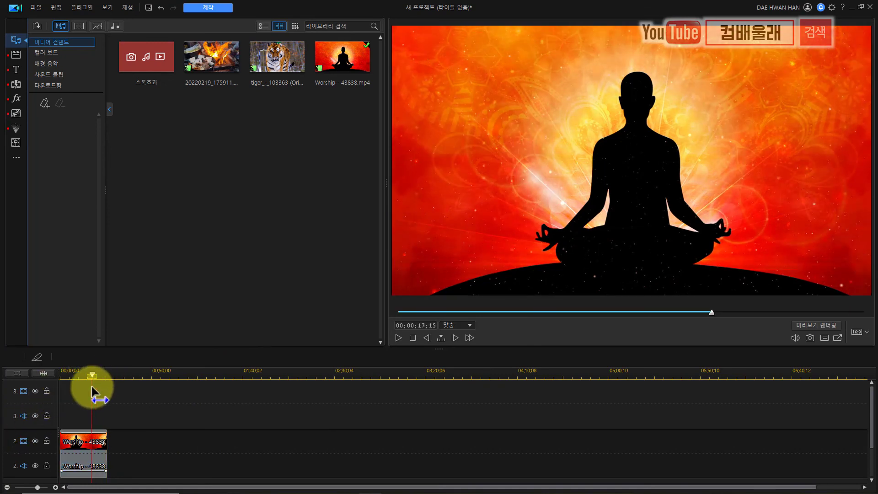
click(86, 439)
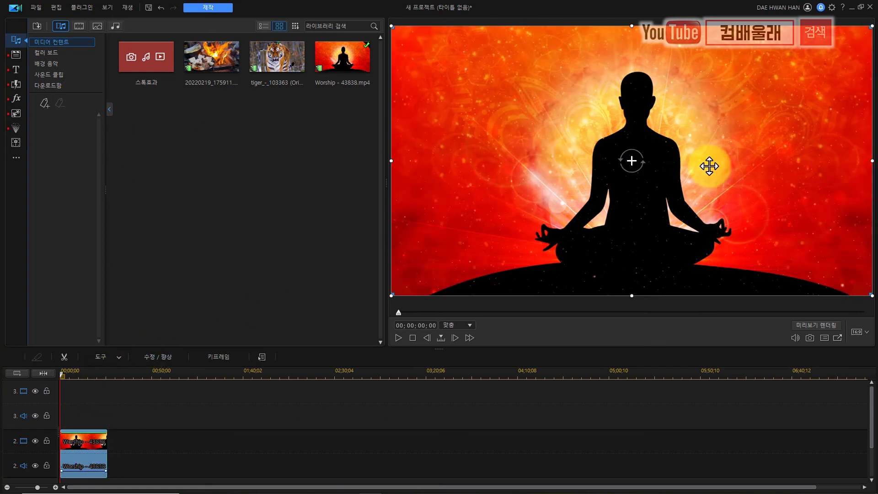
Add the 기본값 text title template to track 3 from the Title room's 텍스트판 category
click(18, 70)
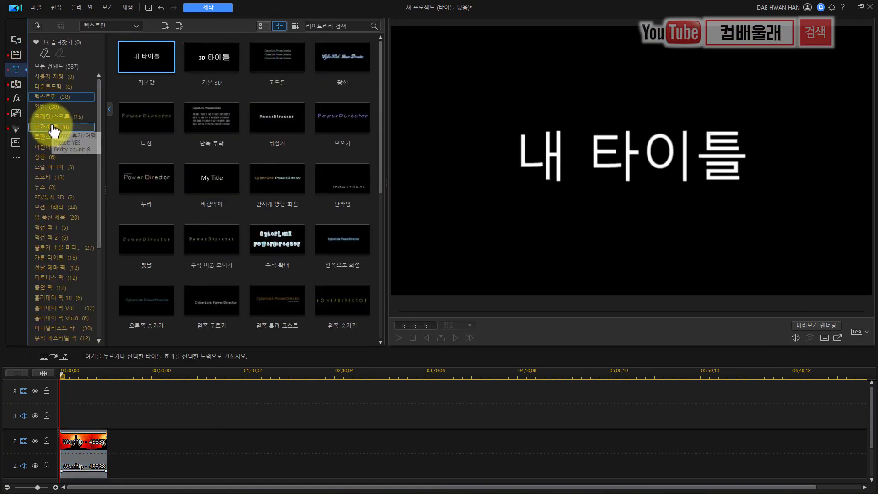
drag(51, 137, 152, 150)
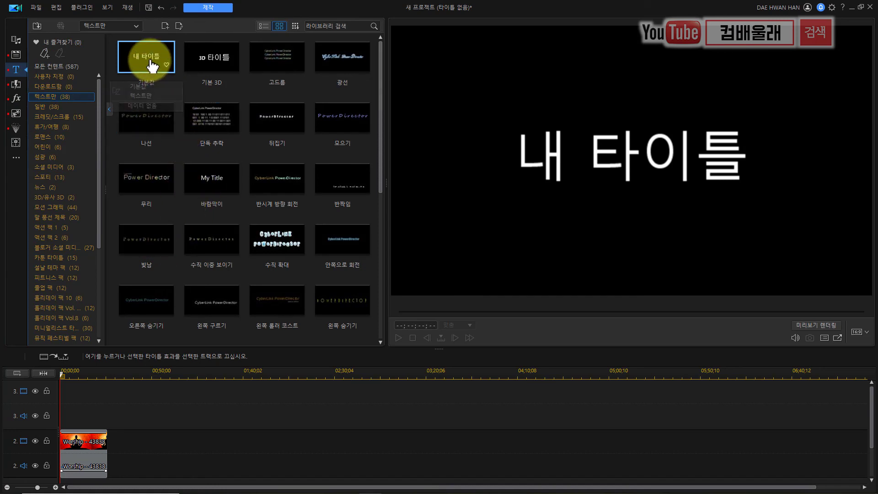
mouse_move(150, 64)
mouse_down()
mouse_move(85, 412)
mouse_move(76, 394)
mouse_up()
Change the title text to '기란 무엇일가?' and move it onto the meditating figure
double_click(76, 392)
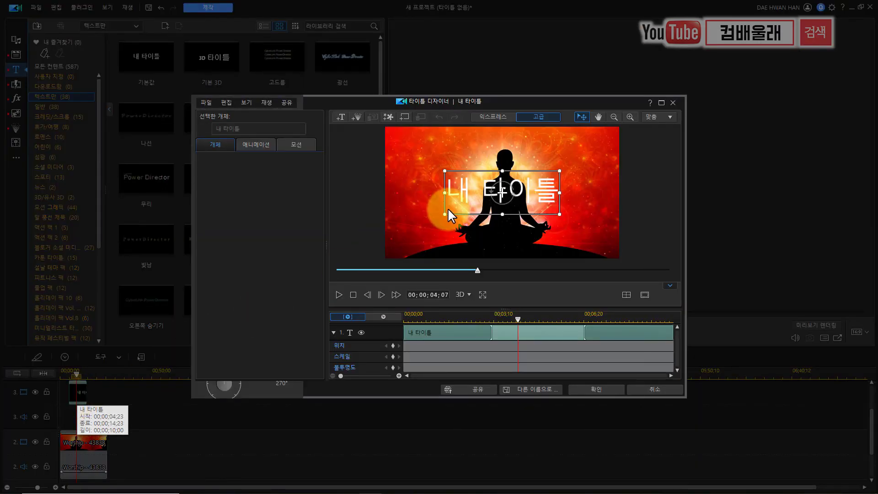
double_click(461, 190)
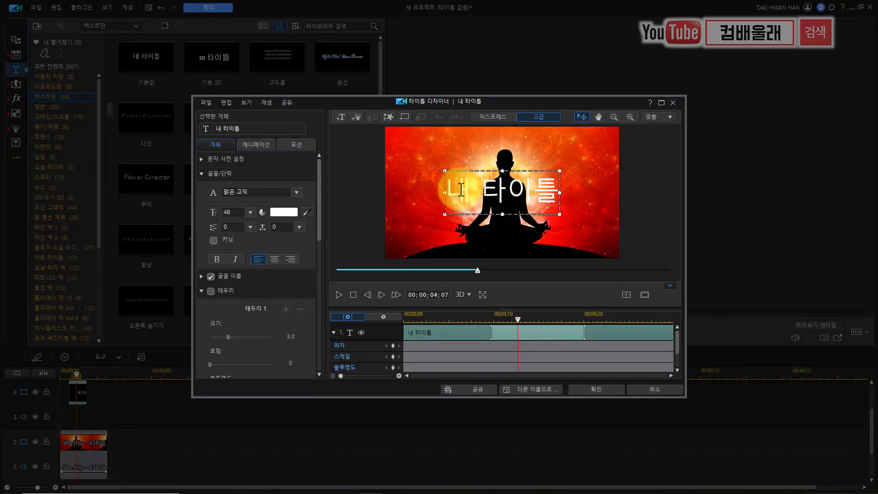
text(기란 무엇일)
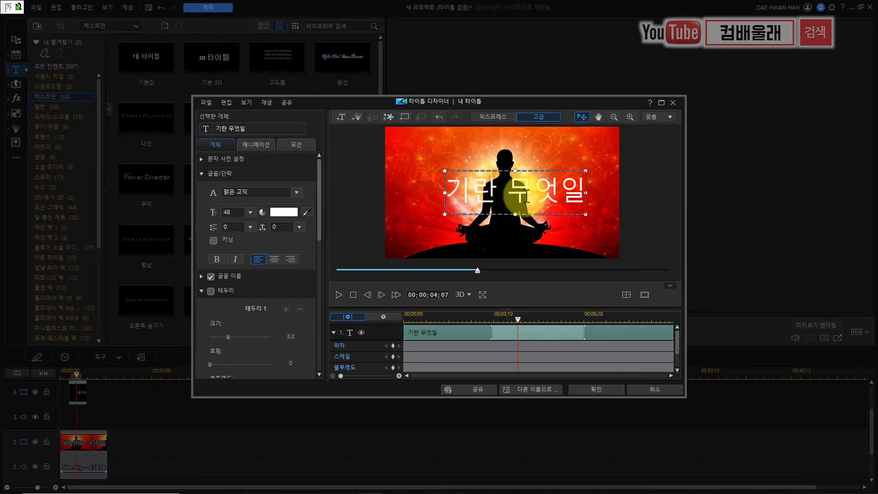
text(가?)
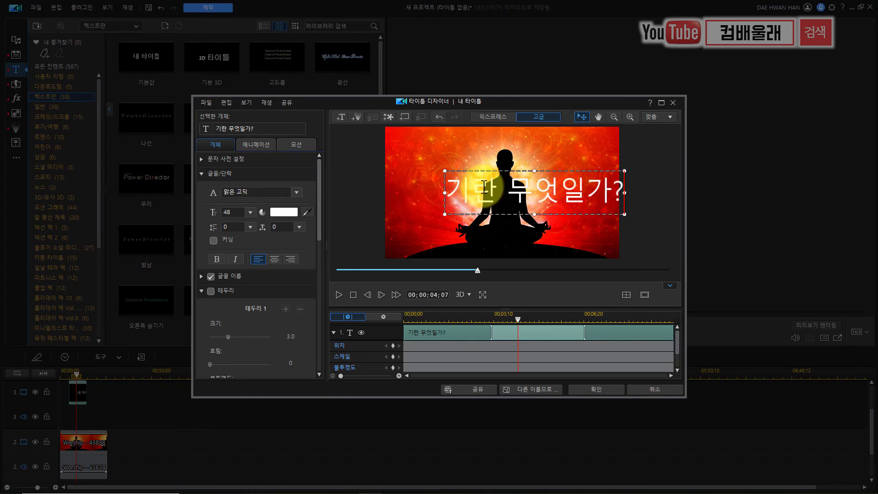
click(627, 172)
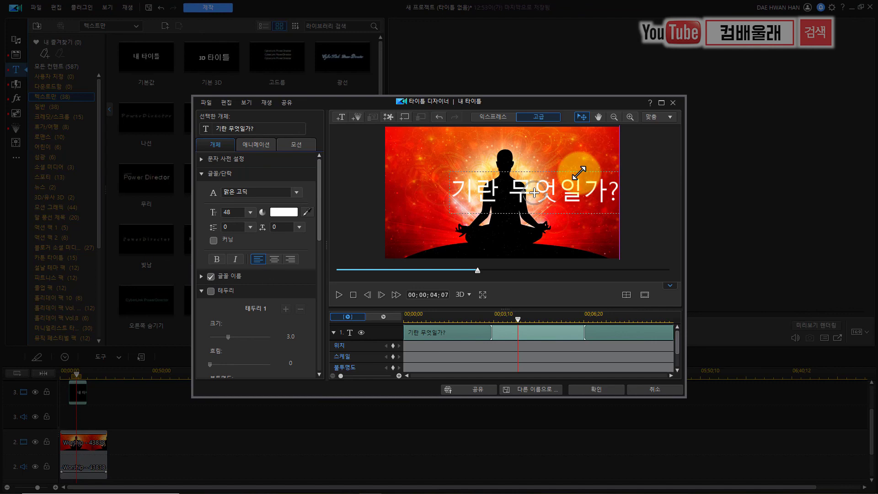
drag(535, 193, 502, 215)
Set the title font to 배달의민족 도현 and preview the result from the start
double_click(502, 215)
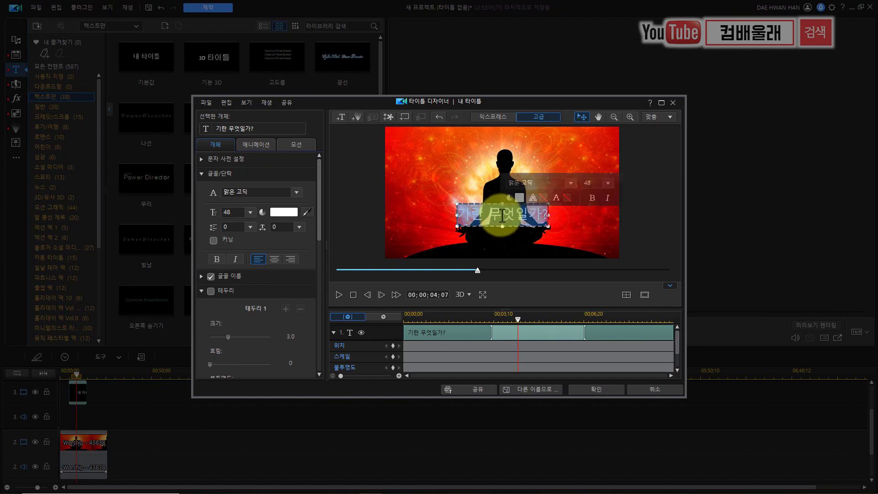
click(296, 194)
click(272, 243)
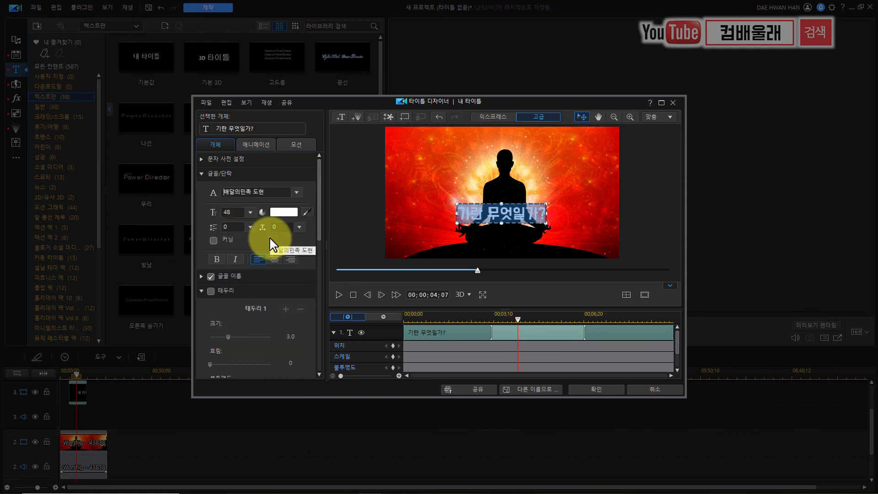
click(341, 253)
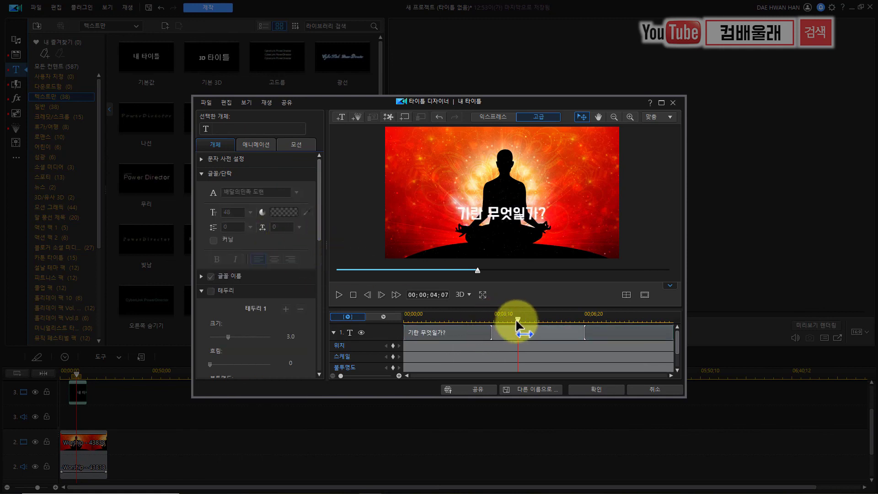
drag(517, 320, 405, 320)
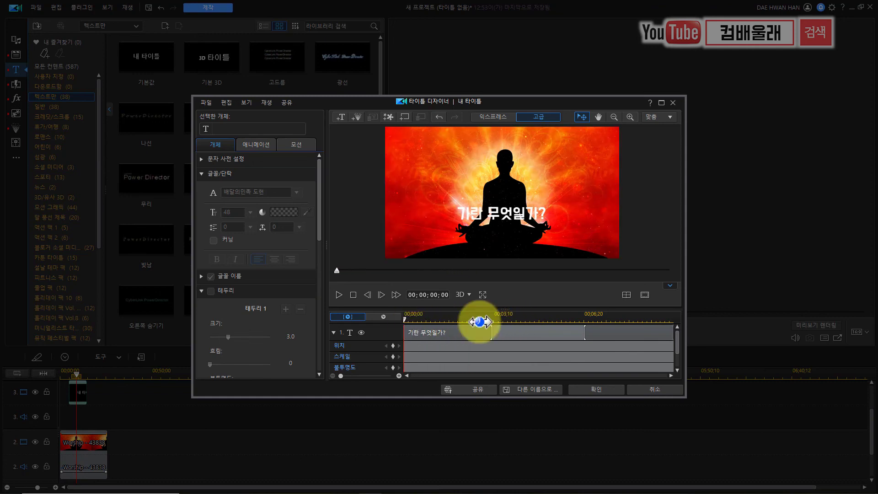
key(space)
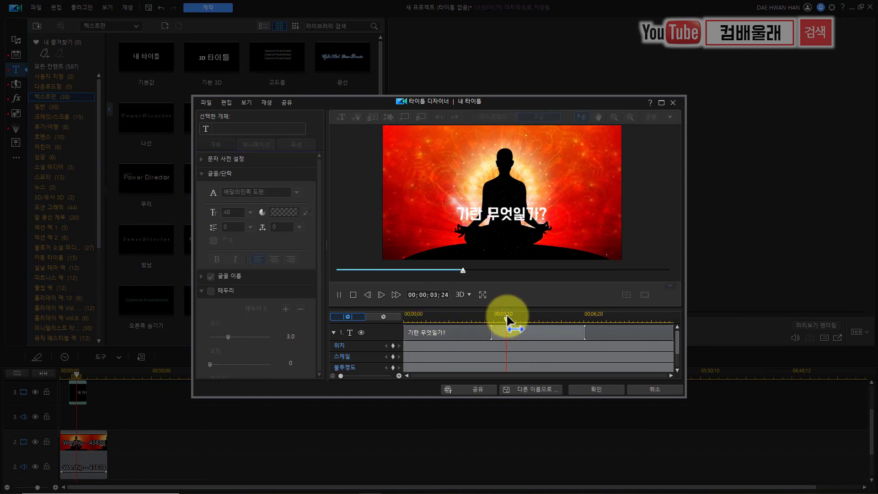
drag(510, 317, 407, 320)
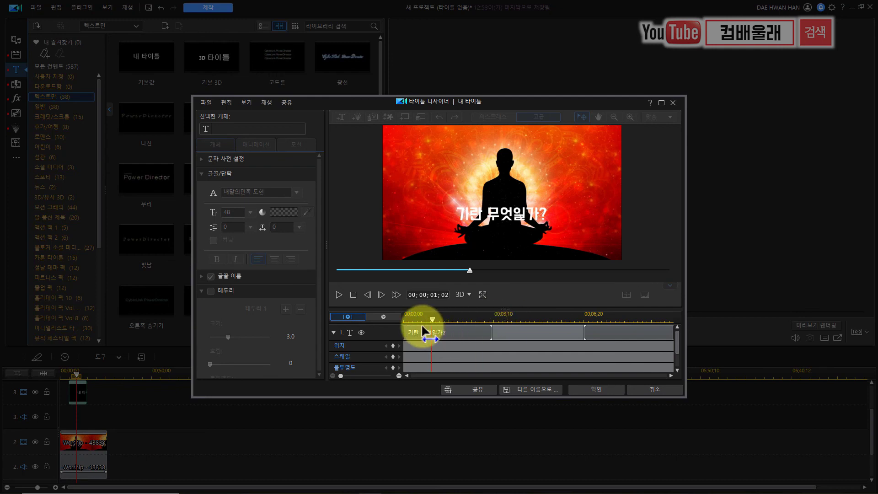
click(409, 333)
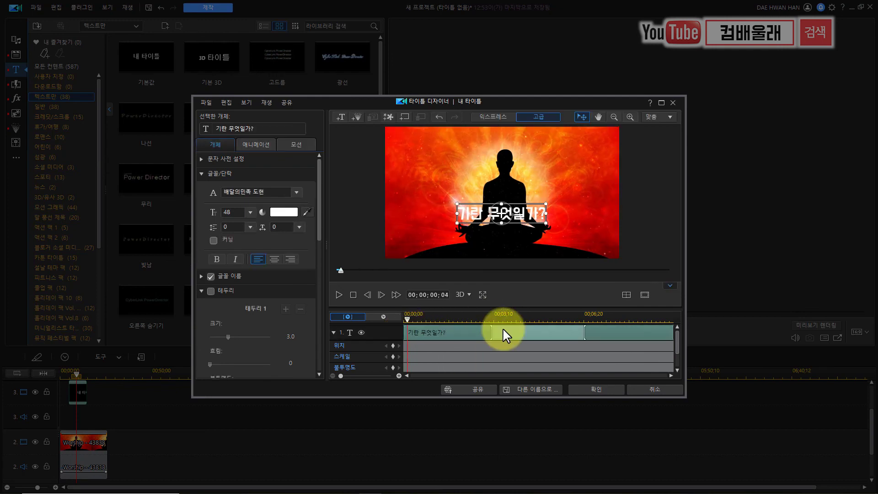
Apply the 고드름 in-animation to the title and preview it playing
click(267, 144)
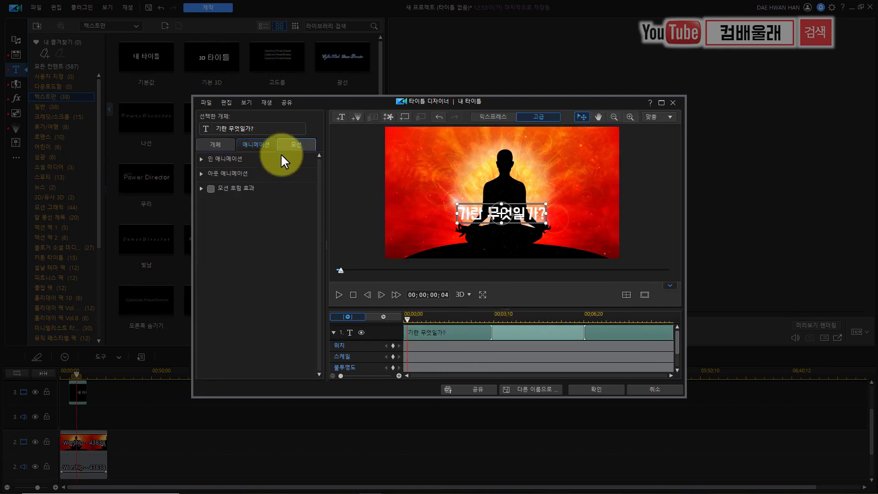
click(202, 159)
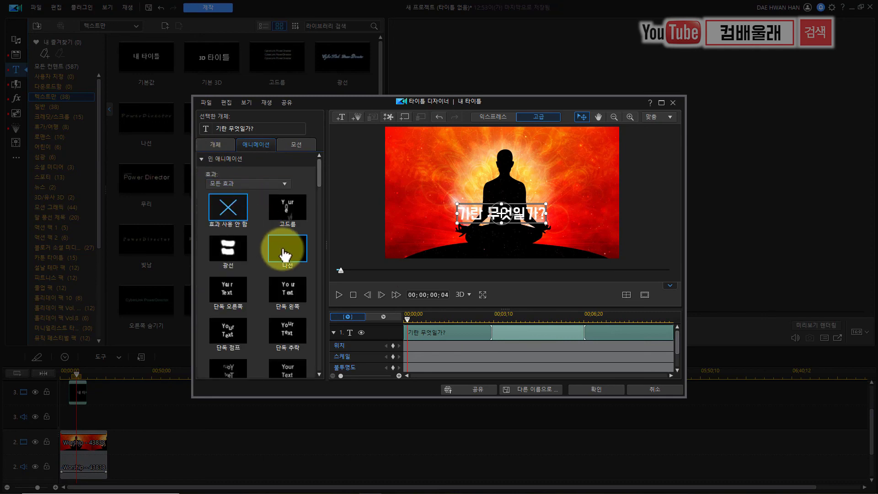
click(290, 214)
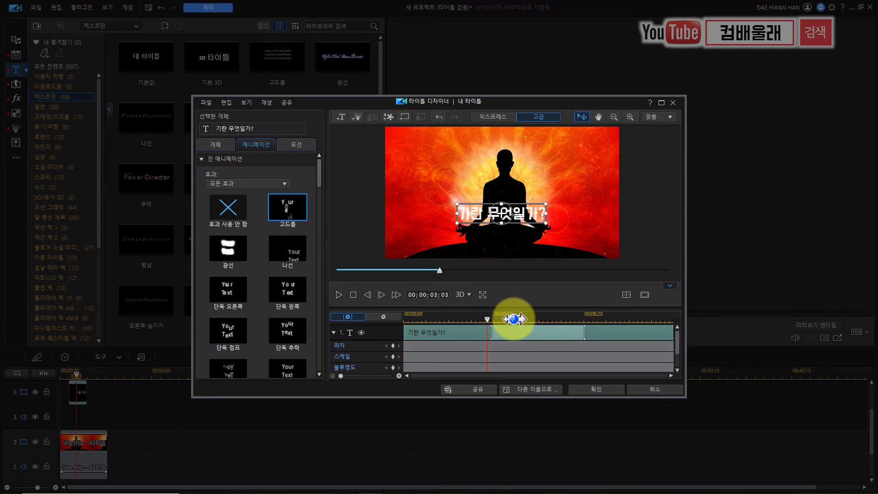
key(space)
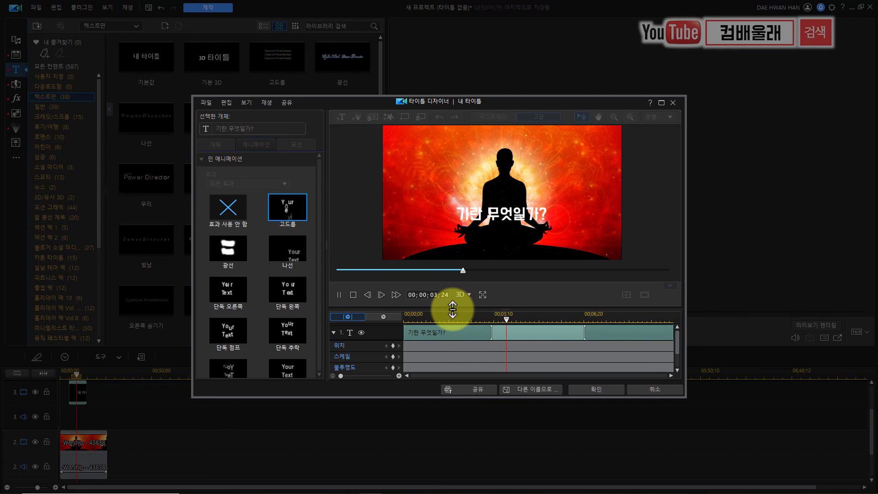
key(space)
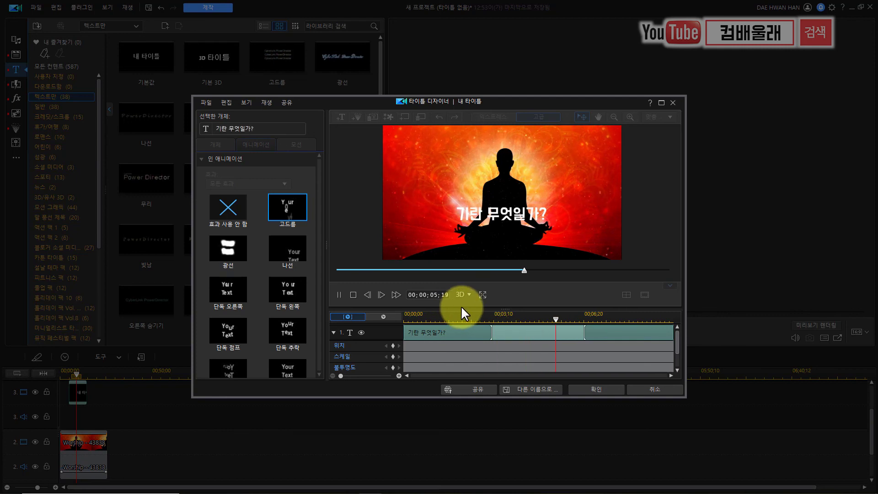
Enable a title shadow with blur 4 and 77% opacity, then confirm with OK
click(501, 214)
scroll(316, 306, down, 10)
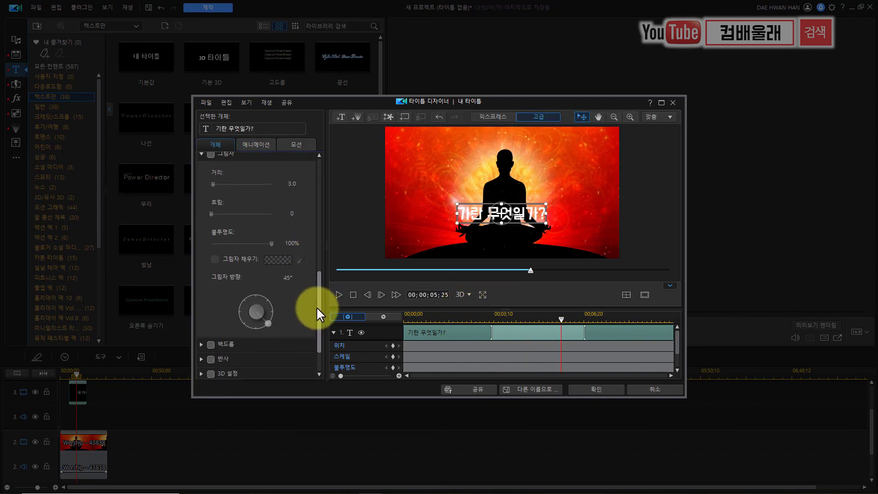
scroll(317, 307, up, 3)
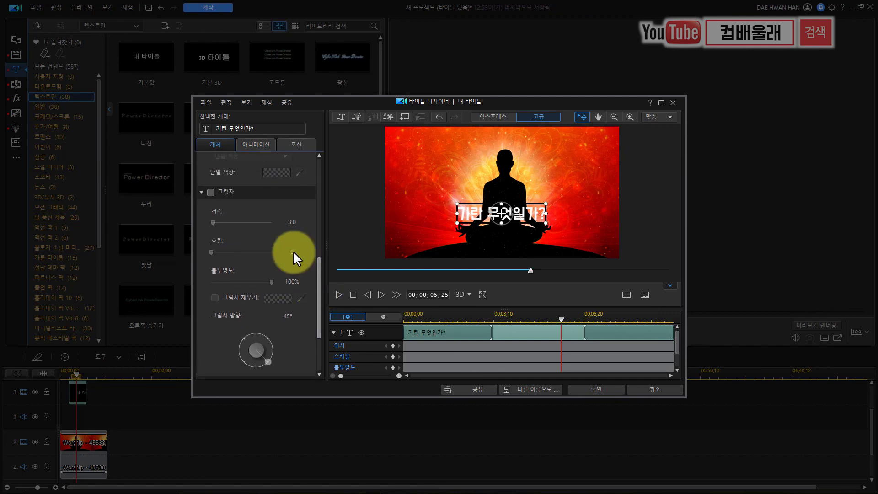
click(211, 192)
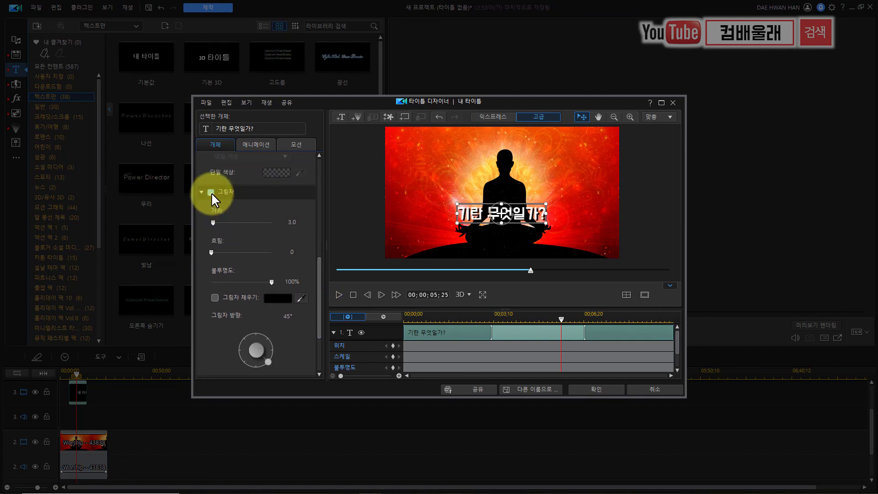
drag(272, 282, 263, 282)
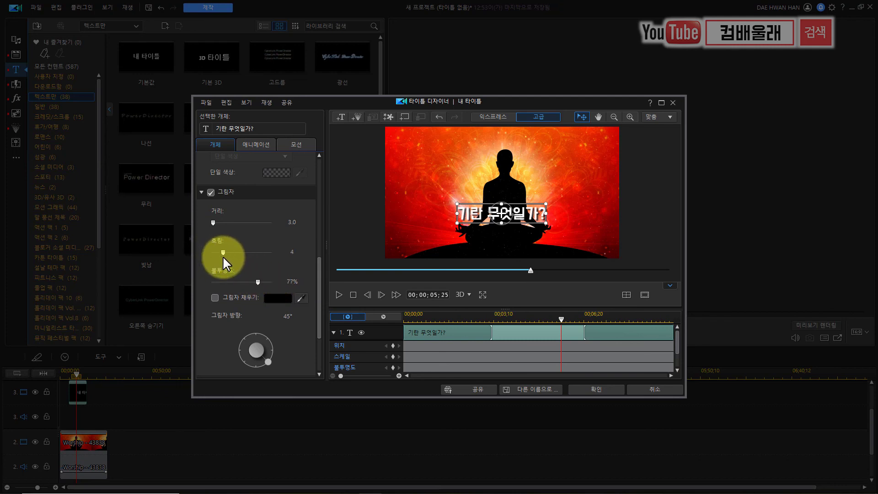
click(600, 390)
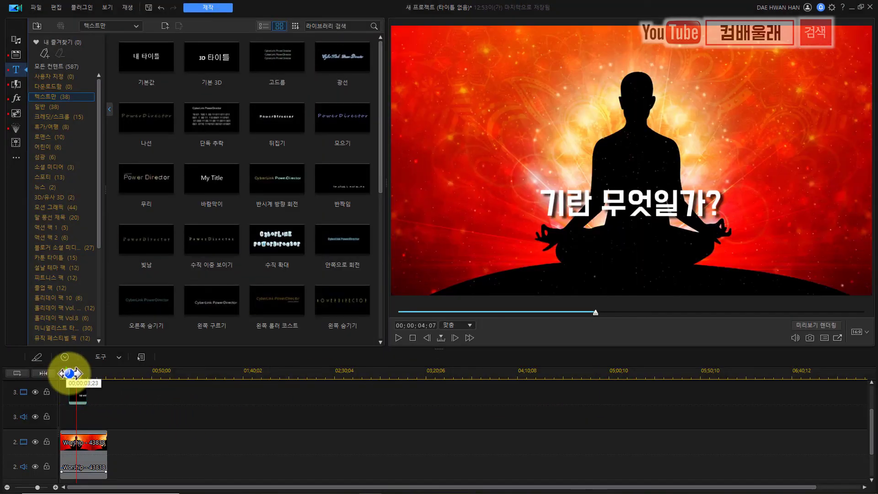
Slide the track 3 title clip left toward the video's start and go to Produce
drag(64, 373, 283, 382)
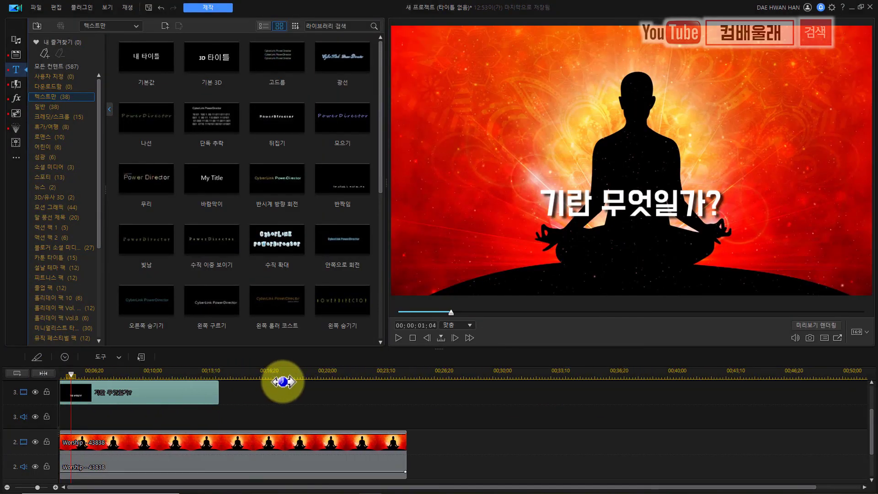
drag(38, 487, 41, 487)
drag(213, 394, 128, 397)
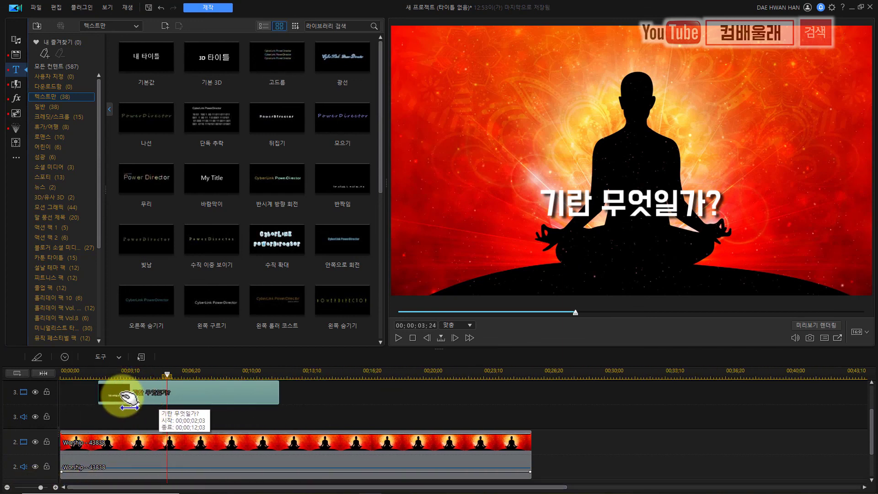
drag(128, 397, 109, 397)
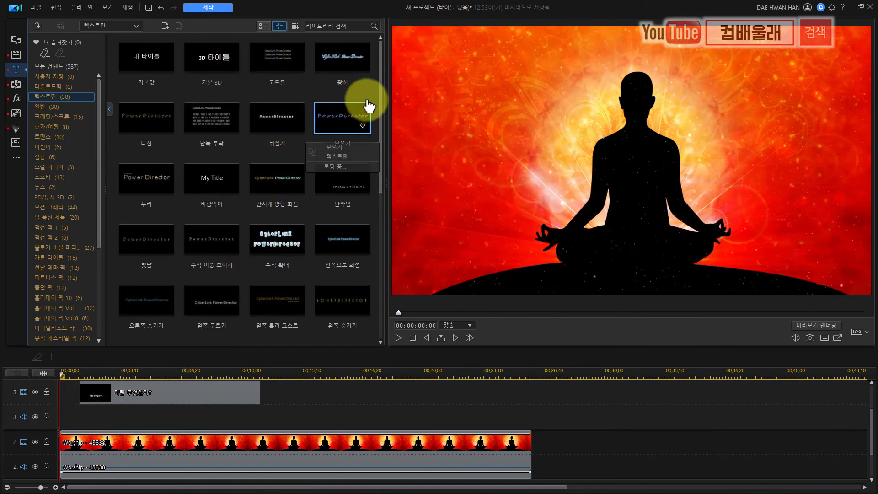
click(211, 7)
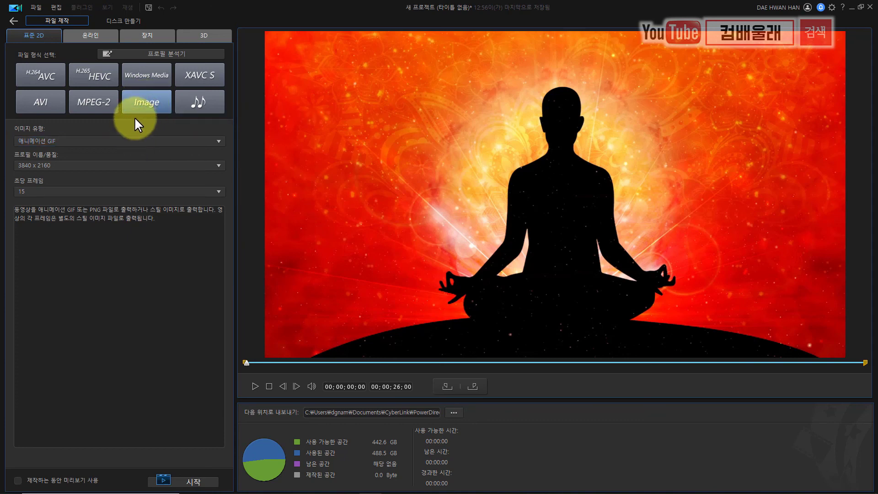
Switch the Standard 2D output from H.264 AVC and AVI to Image output as Animated GIF
click(41, 78)
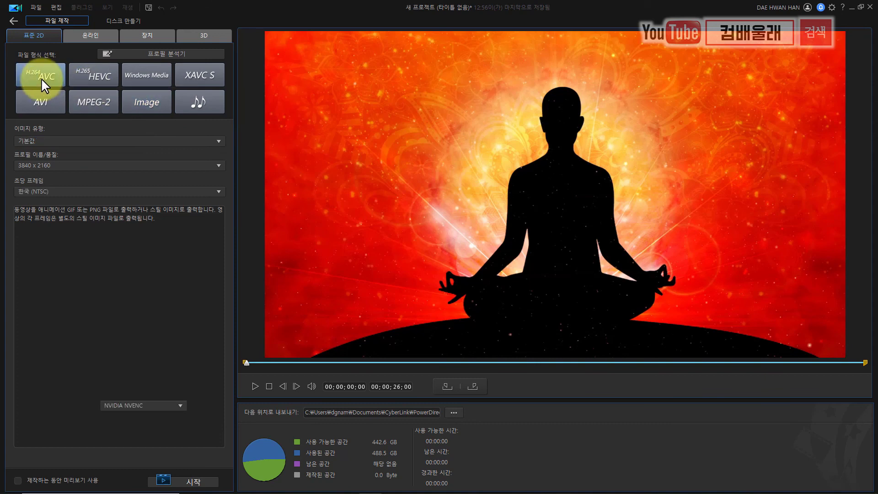
click(81, 75)
click(59, 97)
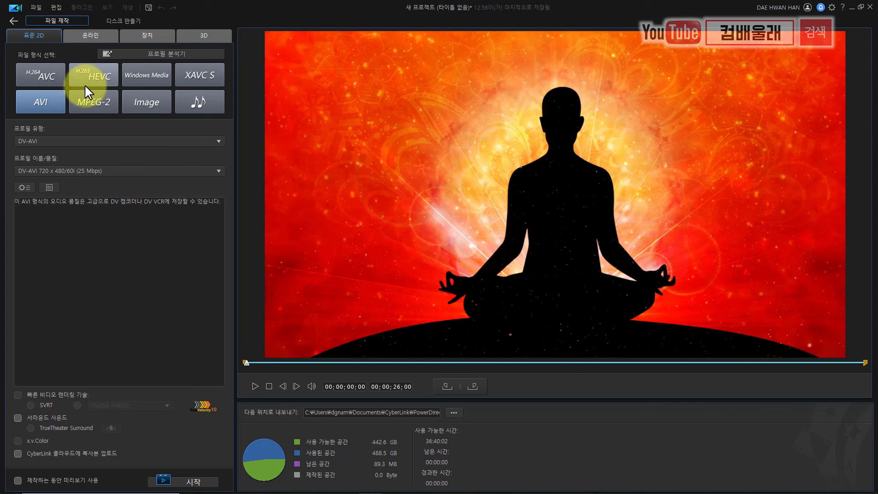
click(34, 76)
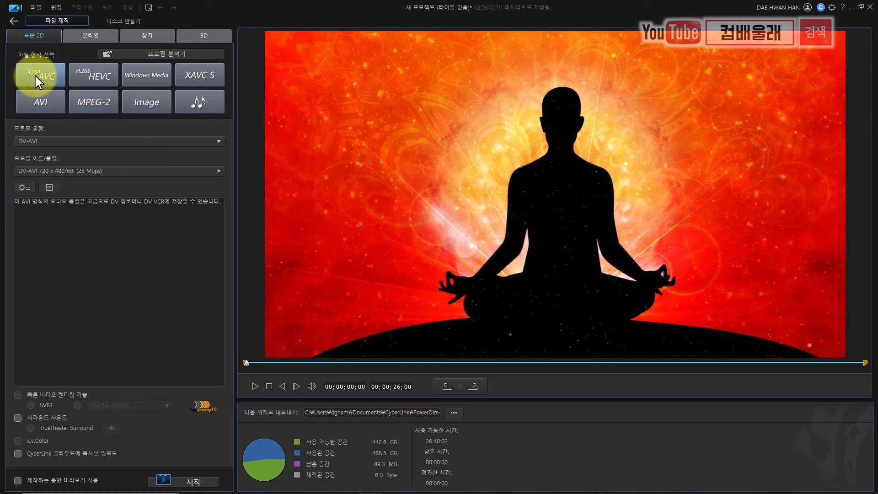
click(148, 104)
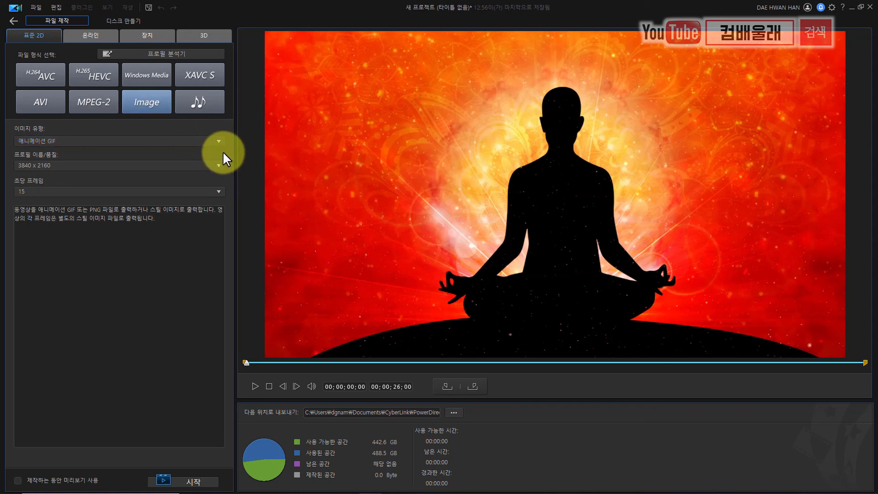
click(218, 140)
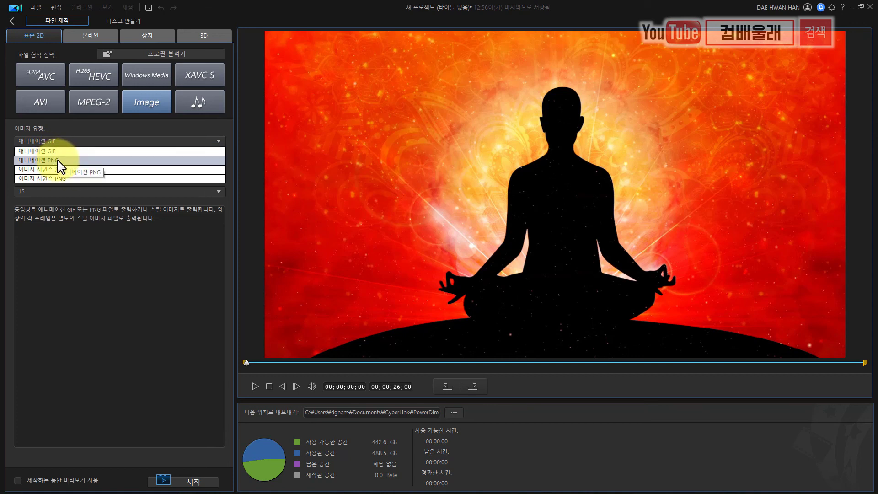
click(46, 150)
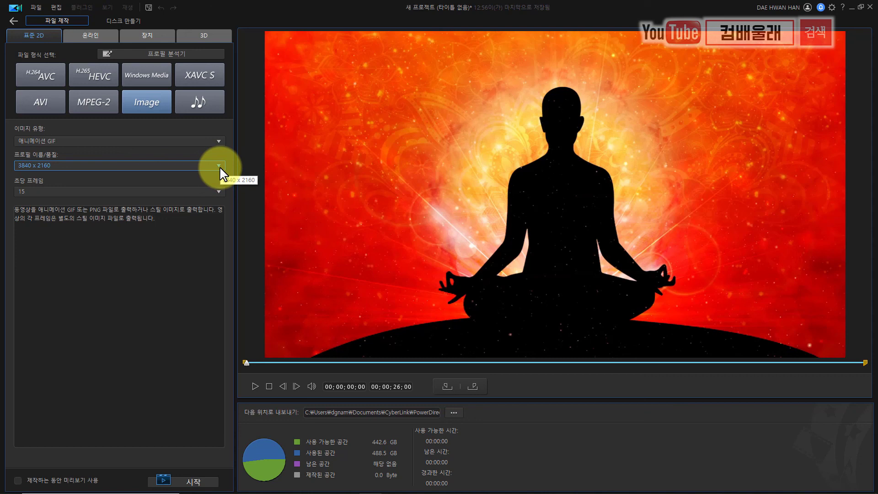
Set the animated GIF profile to 800 x 450 and keep the frame rate at 15 fps
click(220, 167)
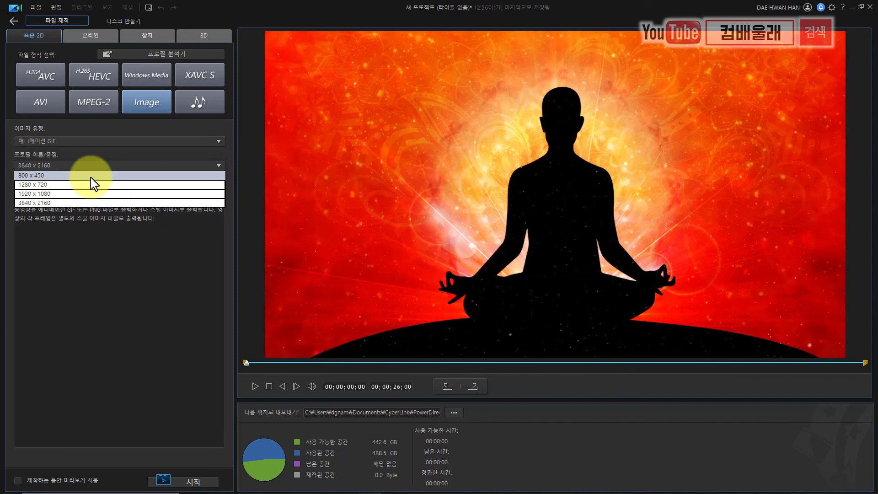
click(120, 203)
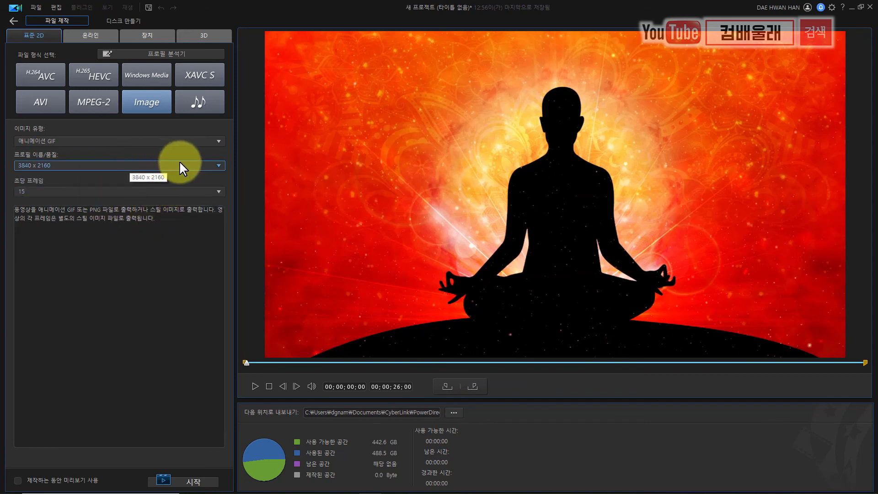
click(220, 167)
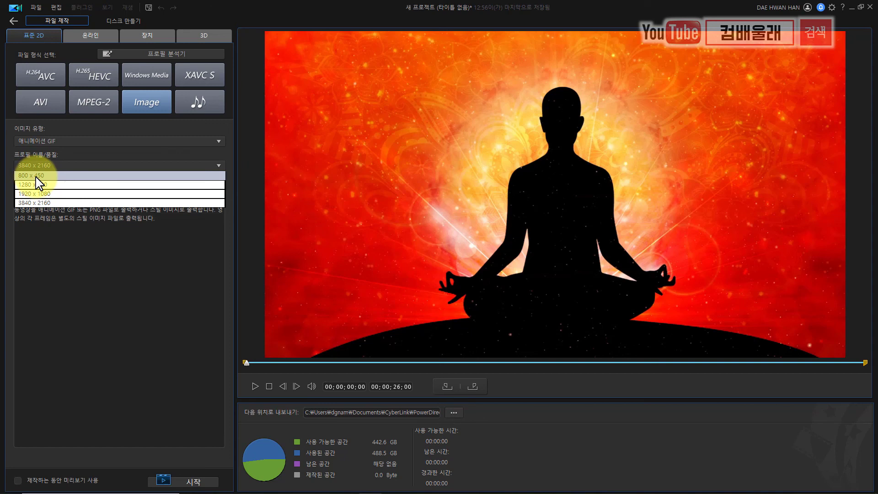
click(42, 176)
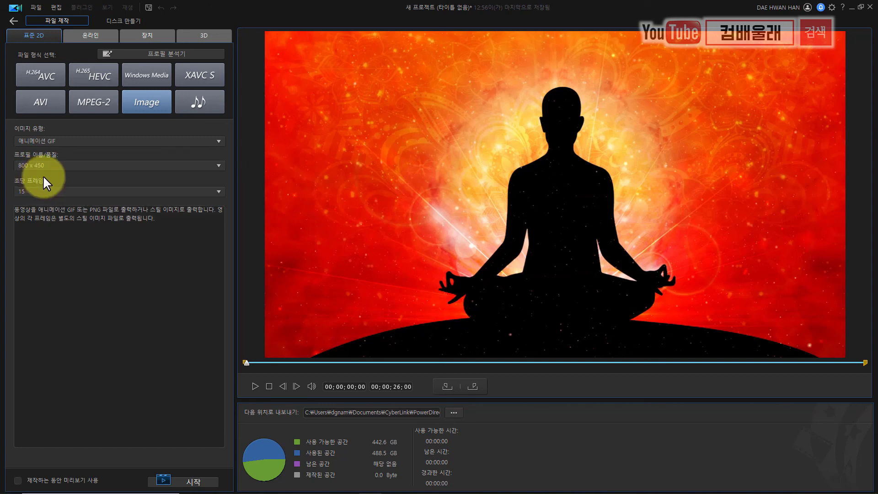
click(219, 190)
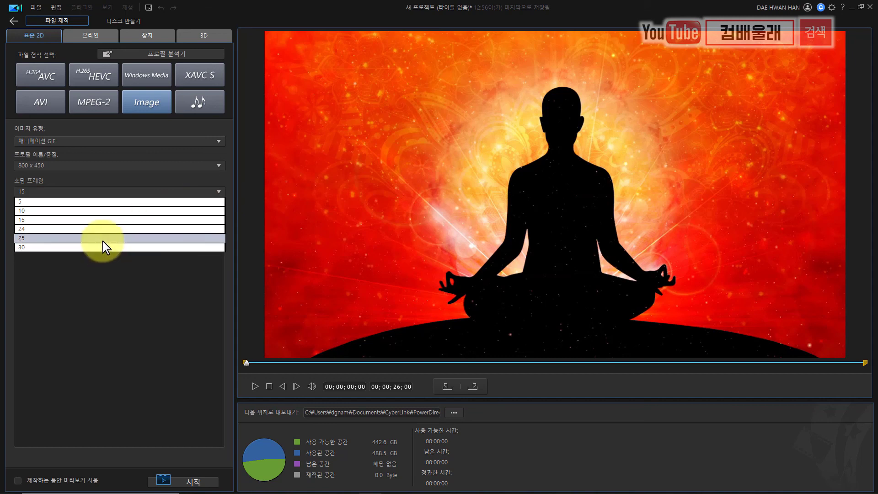
click(70, 221)
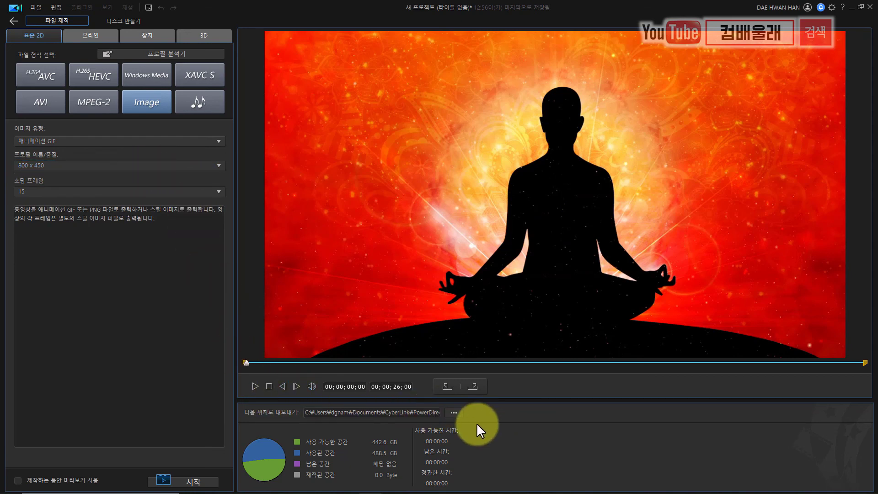
Save the output on the Desktop as gif애니메이션 and start rendering the GIF
click(454, 413)
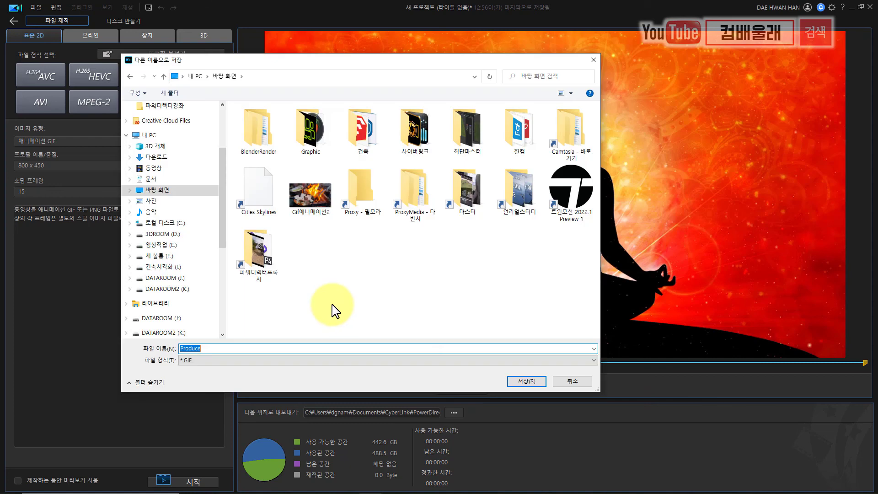
text(gif)
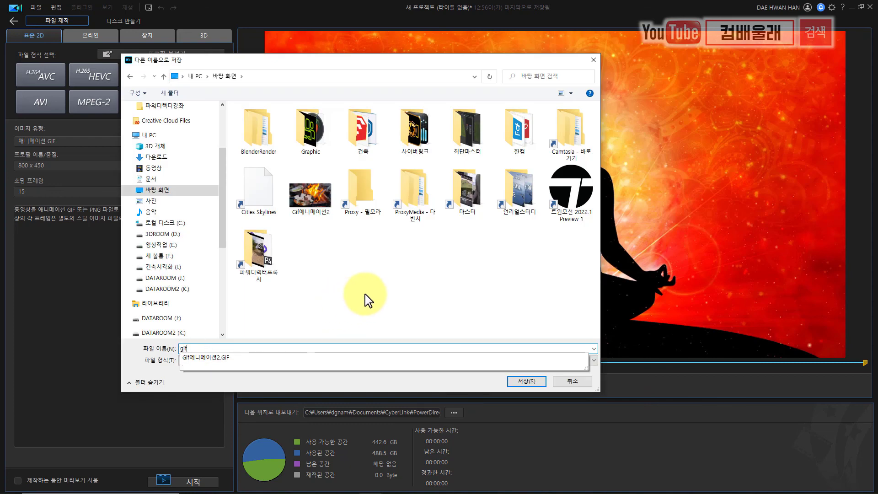
text(애니메이션)
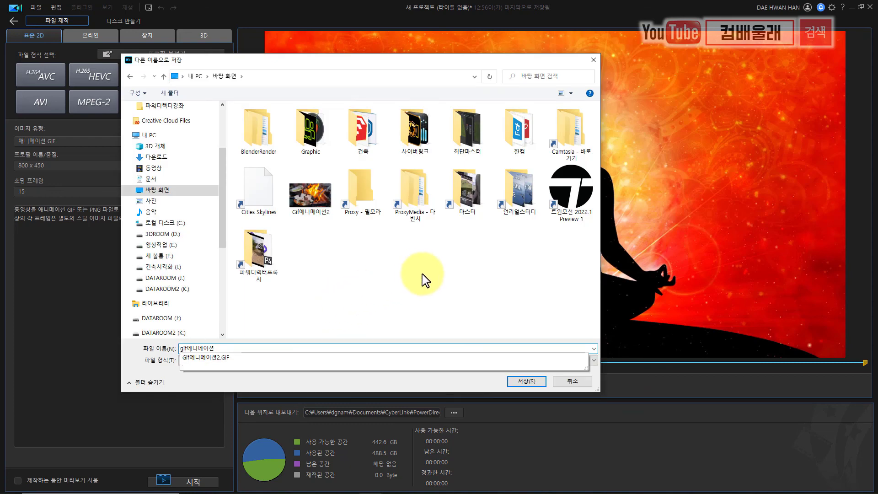
click(529, 383)
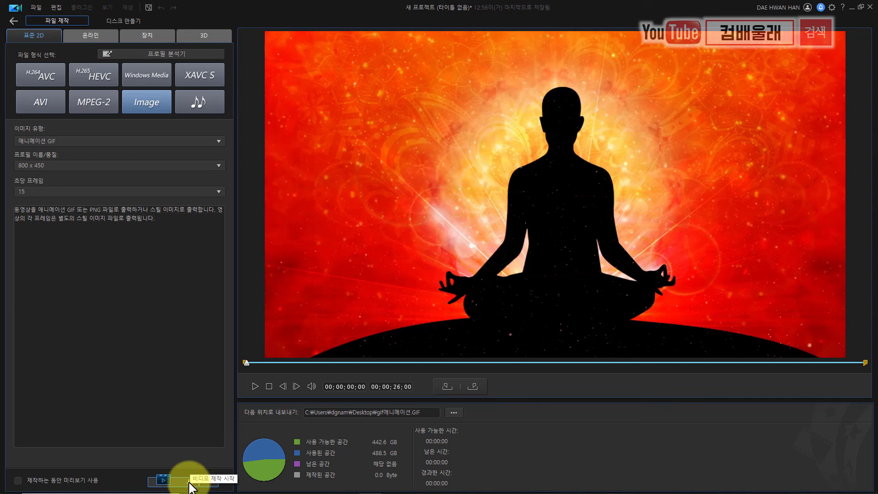
click(192, 484)
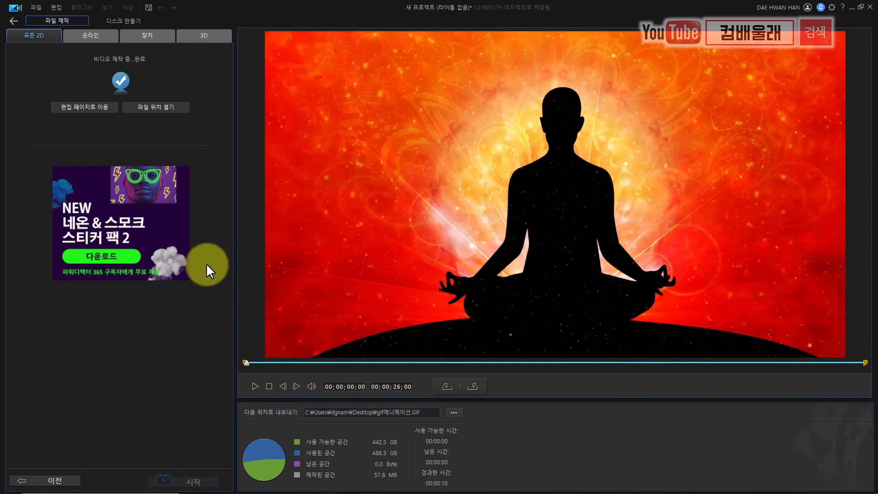
Wait for the GIF render to complete, then minimize PowerDirector to the desktop
click(95, 109)
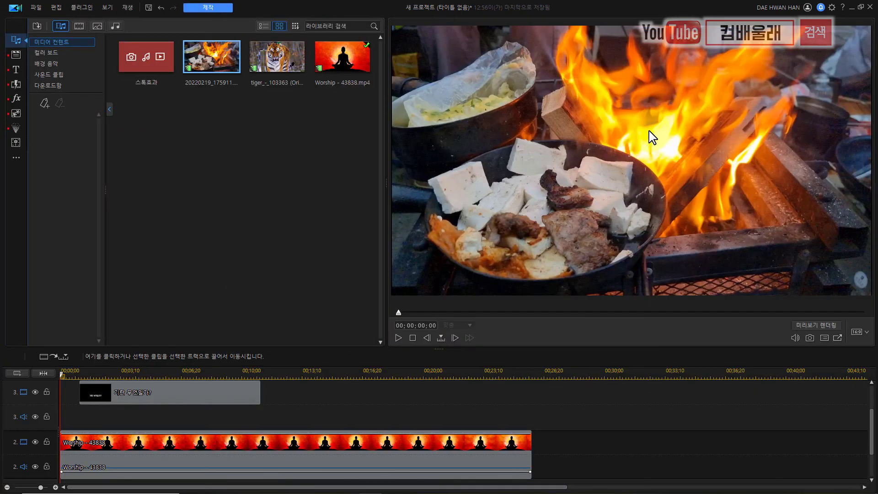
click(830, 30)
click(847, 6)
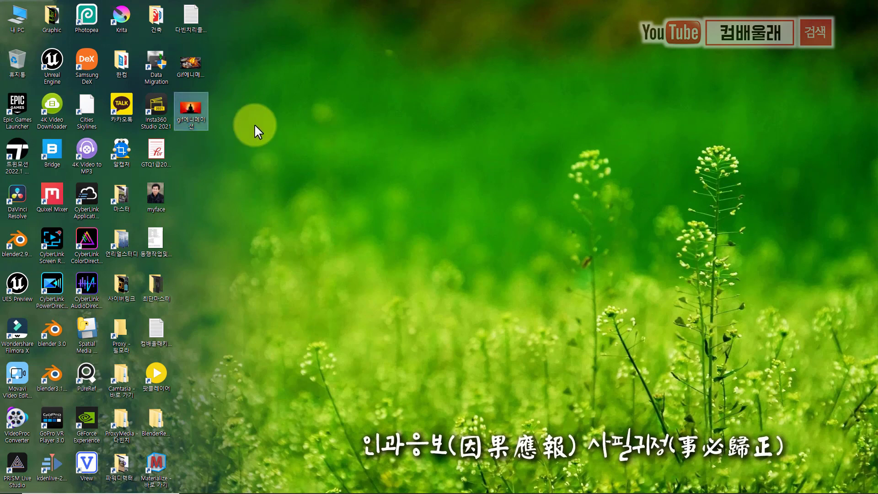
Open File Explorer and check the desktop GIF's properties: 800 x 450, 57.8 MB
mouse_move(193, 110)
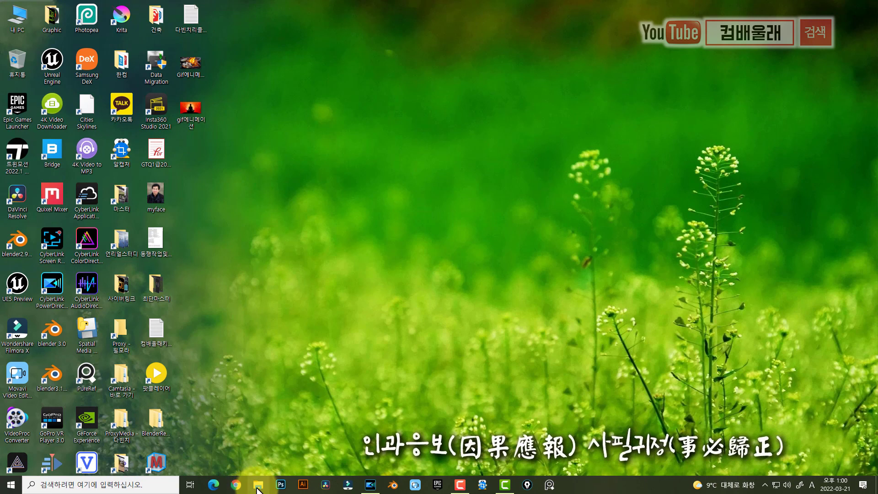
click(257, 486)
click(500, 274)
key(alt+Return)
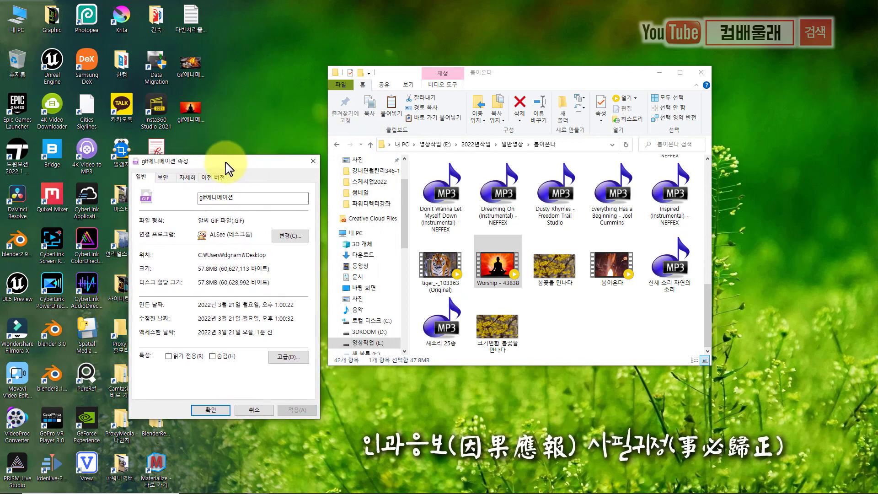
drag(298, 128, 222, 167)
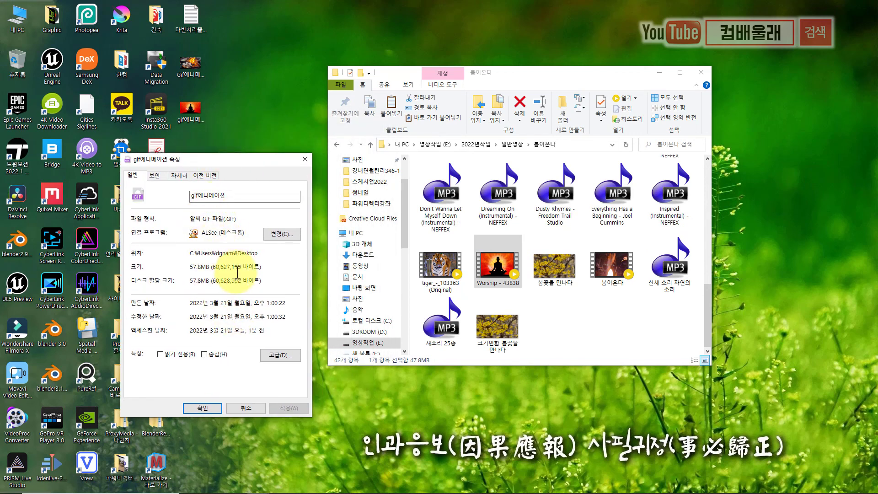
click(247, 407)
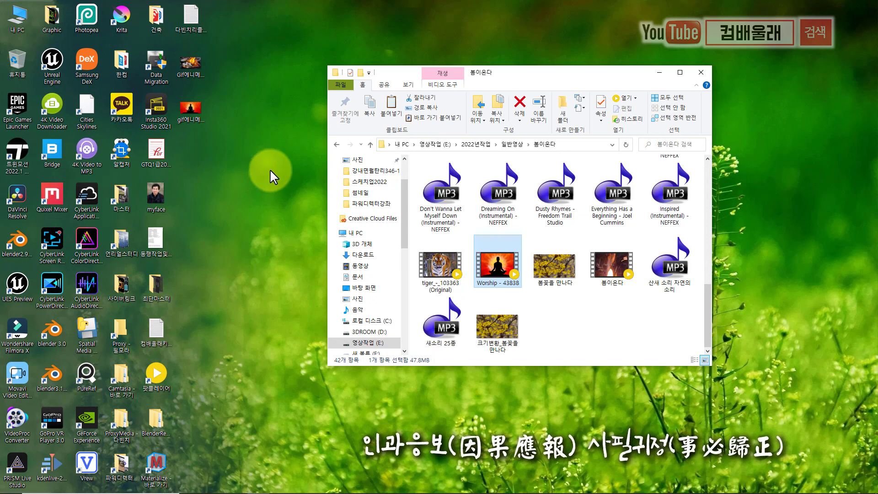
click(195, 109)
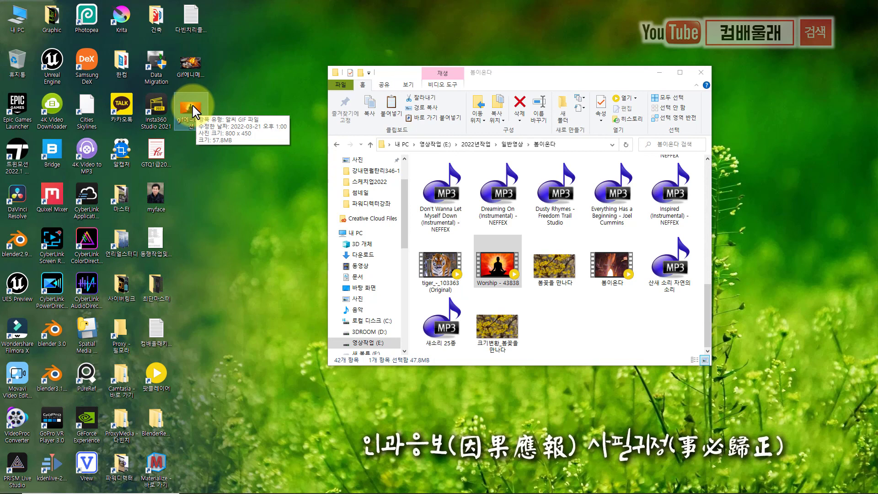
Play the meditation GIF in the image viewer and PotPlayer, then inspect the GIF files' details
double_click(193, 107)
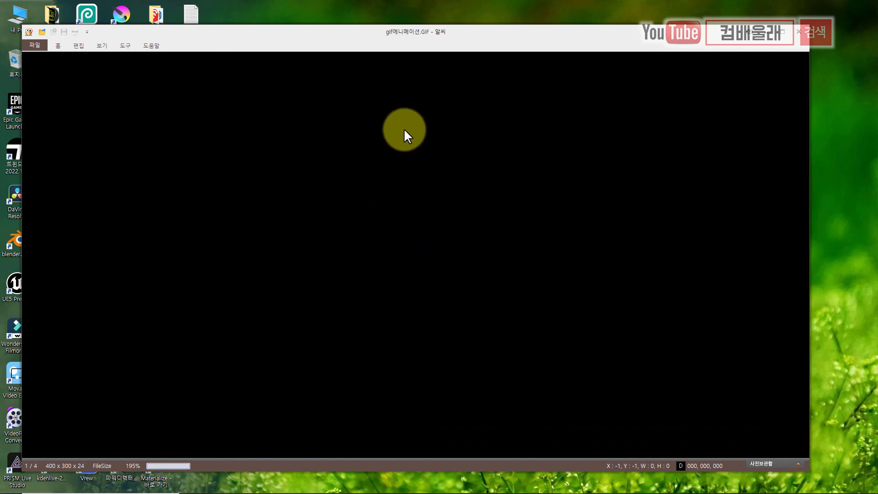
key(Escape)
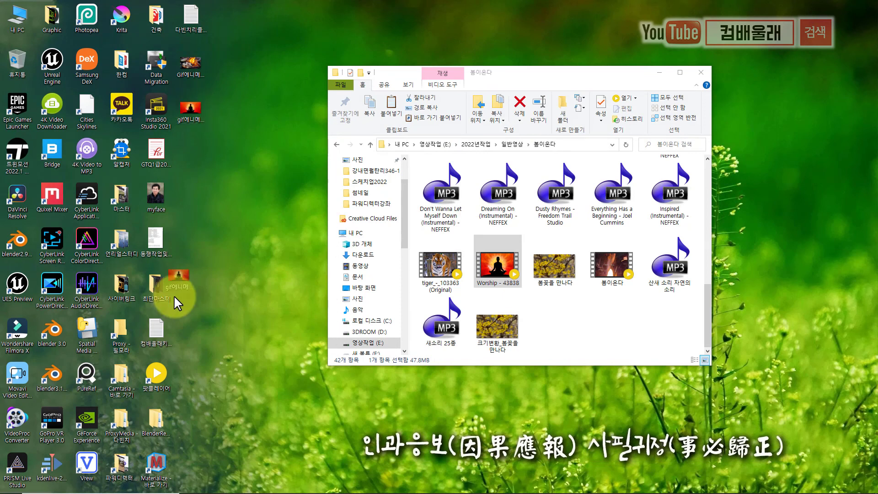
drag(174, 295, 160, 374)
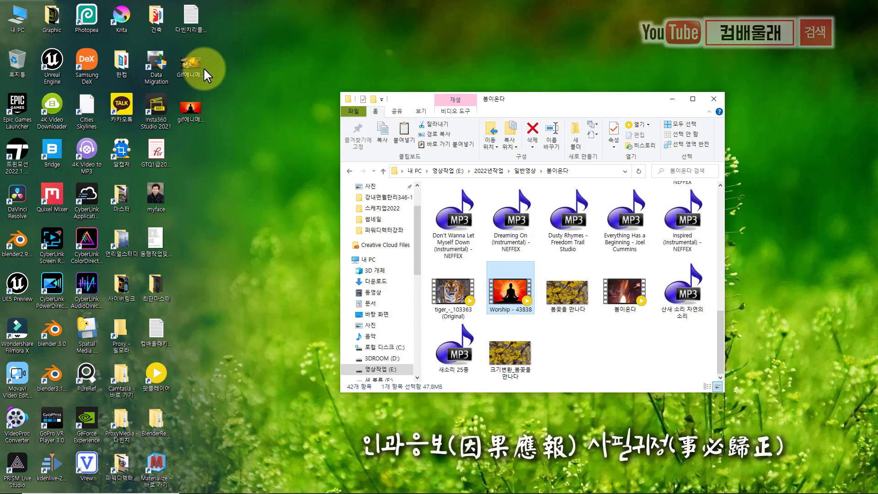
click(197, 64)
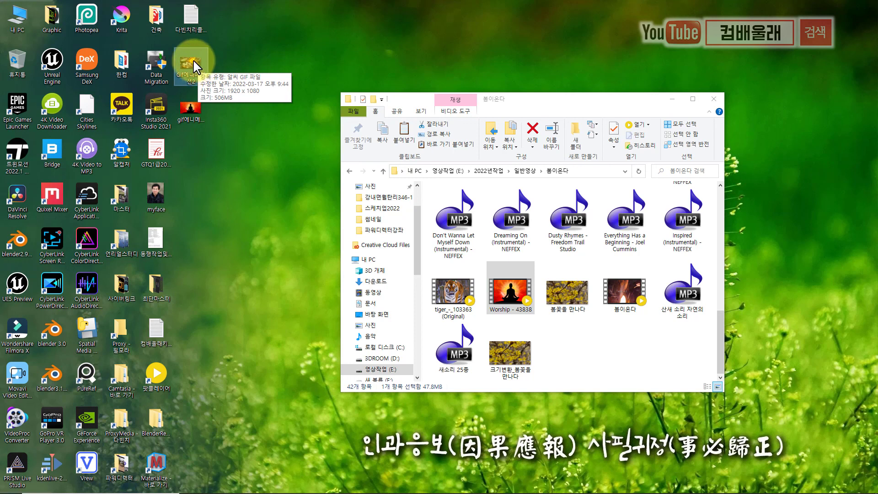
click(238, 123)
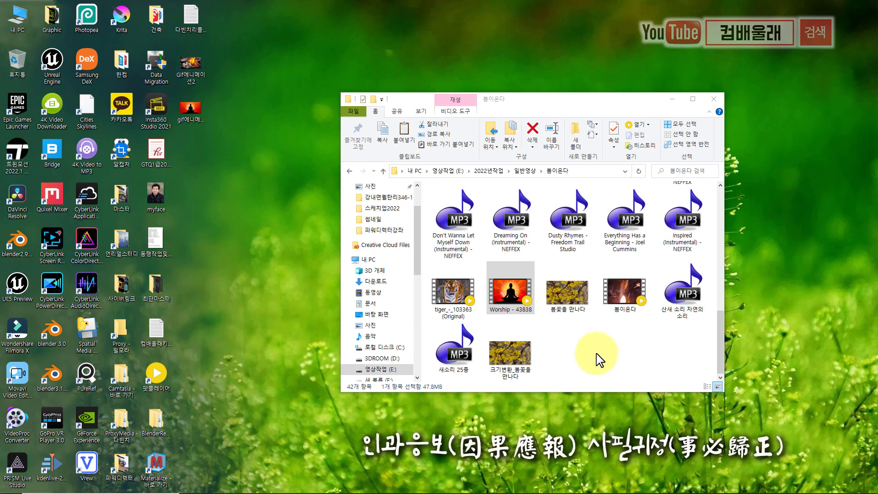
scroll(598, 359, up, 5)
mouse_move(276, 492)
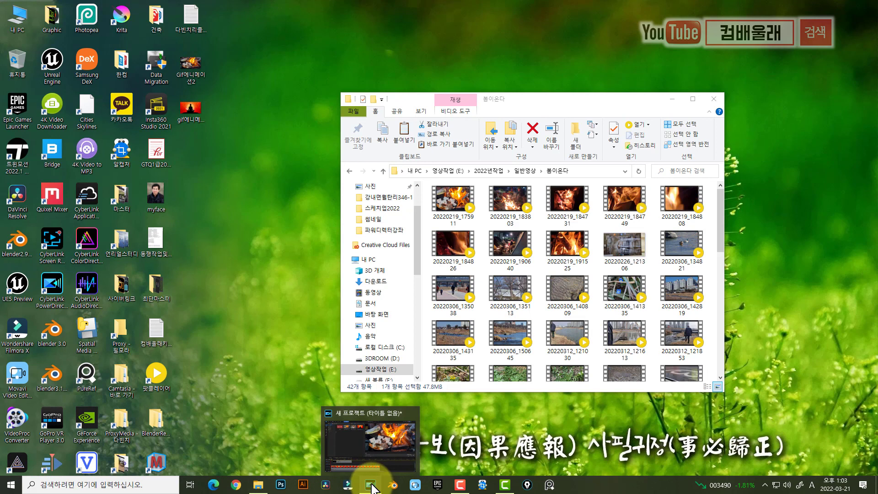
Replace the Worship clip on track 2 with the campfire video and scrub through it
click(374, 489)
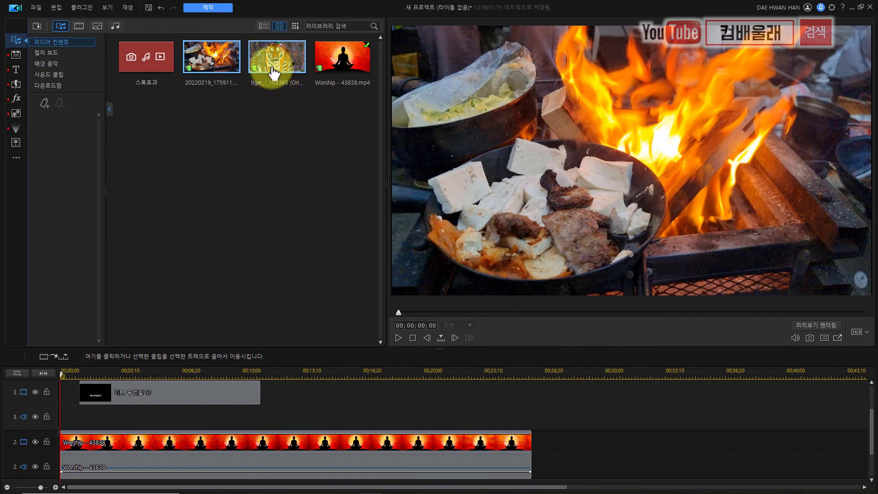
click(568, 474)
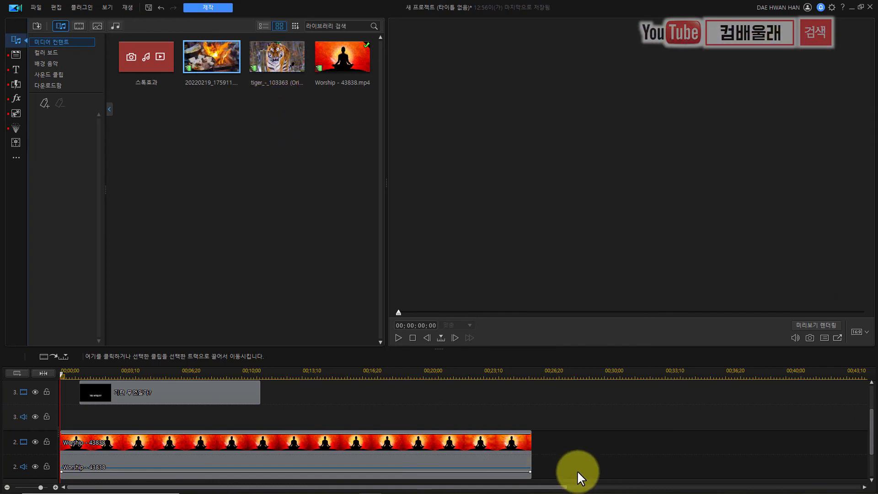
click(447, 427)
key(Delete)
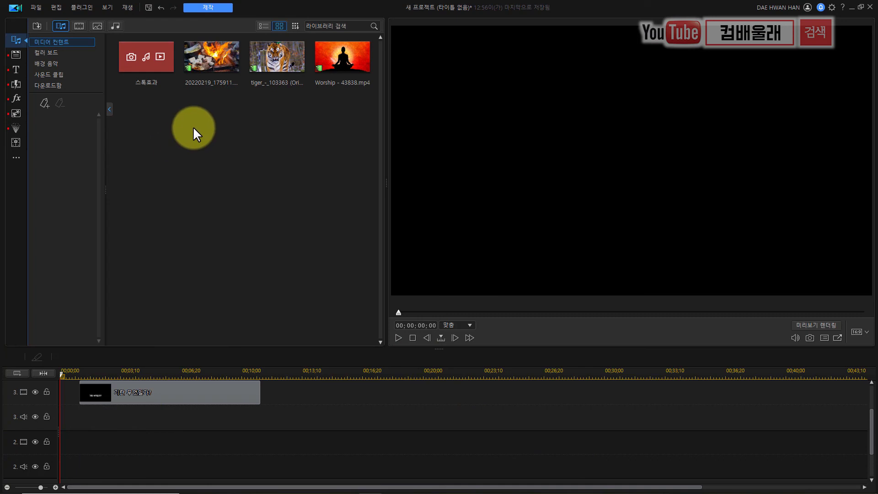
mouse_move(196, 69)
mouse_down()
mouse_move(206, 89)
mouse_move(59, 442)
mouse_up()
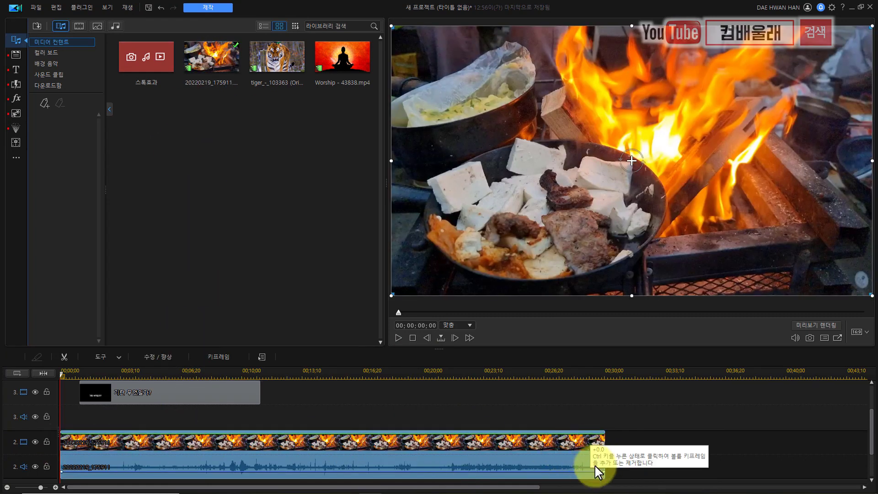
click(215, 376)
drag(214, 376, 356, 405)
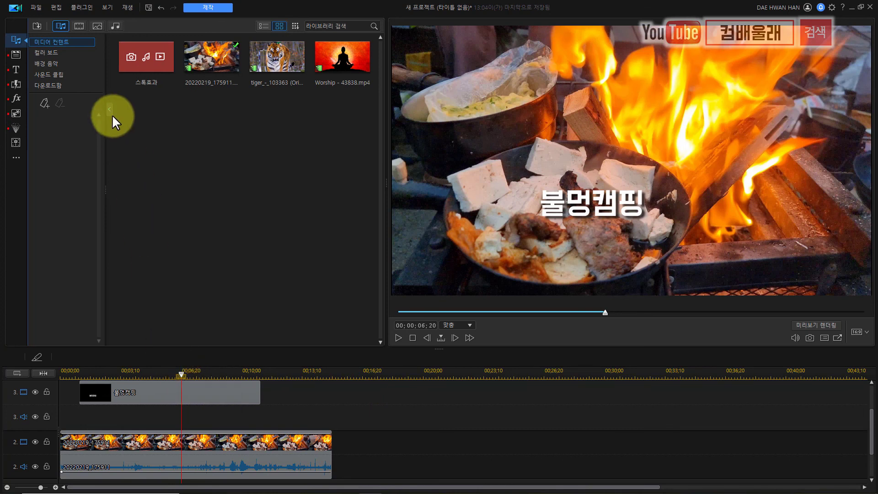
Name the campfire GIF 불멍캠핑 and start producing it to the Desktop
click(216, 10)
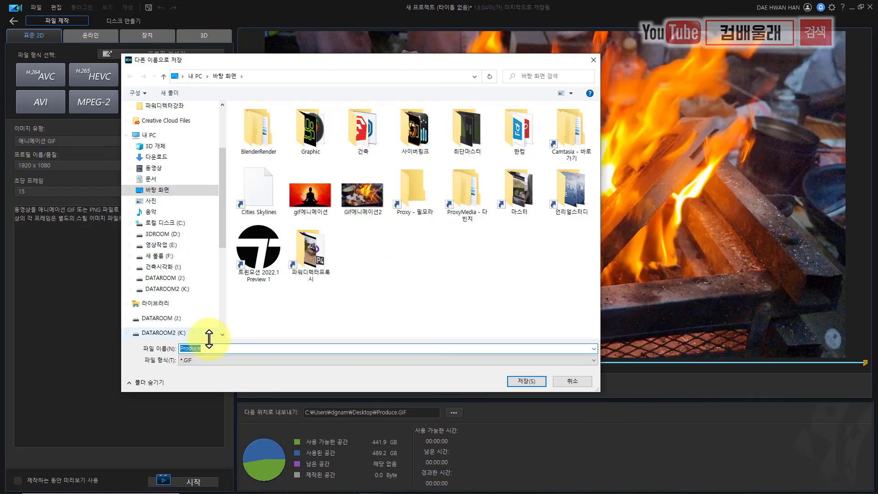
text(불멍캠핑)
key(Return)
click(183, 478)
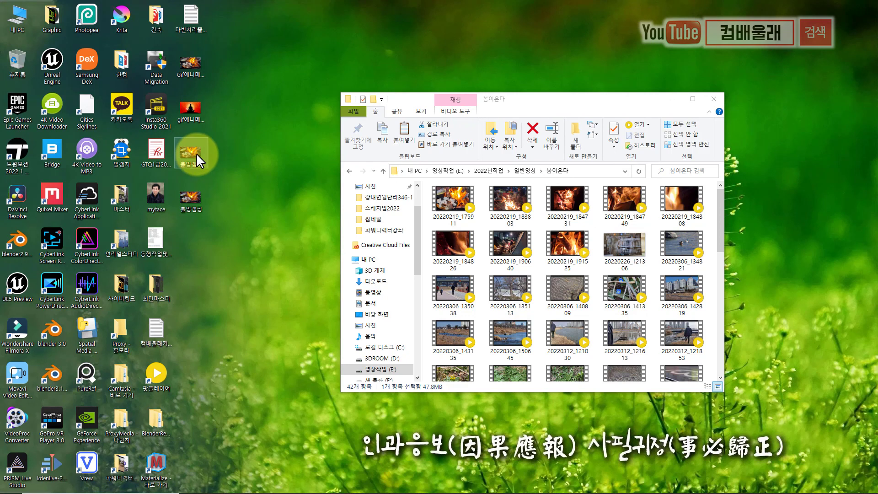
Open 불멍캠핑.GIF in PotPlayer from the desktop and dismiss the covering notification
mouse_move(196, 152)
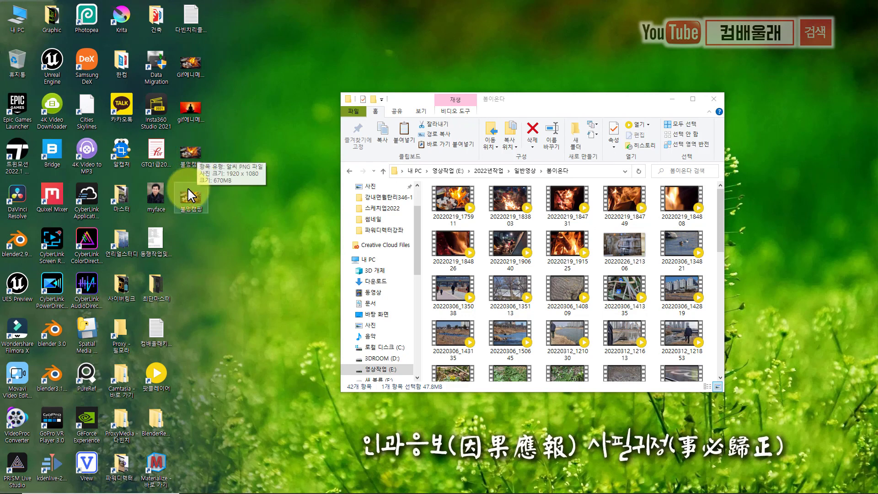
mouse_move(188, 197)
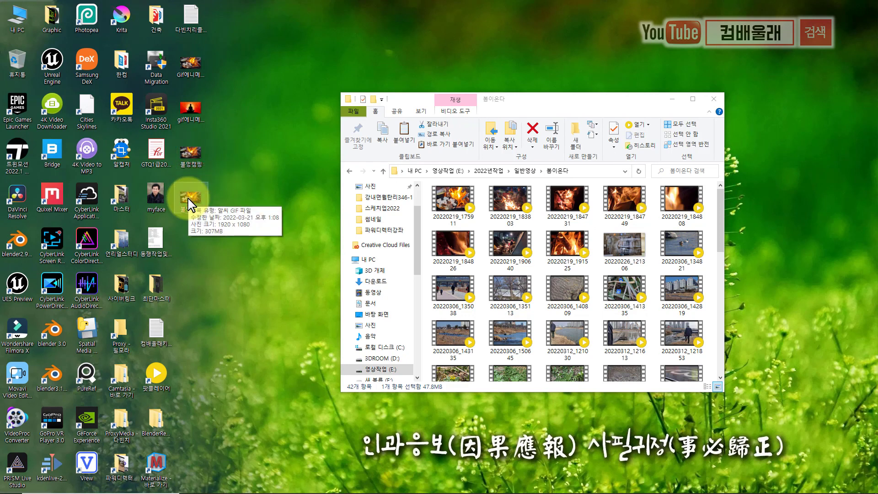
mouse_move(189, 201)
mouse_down()
mouse_move(192, 154)
mouse_move(189, 199)
mouse_up()
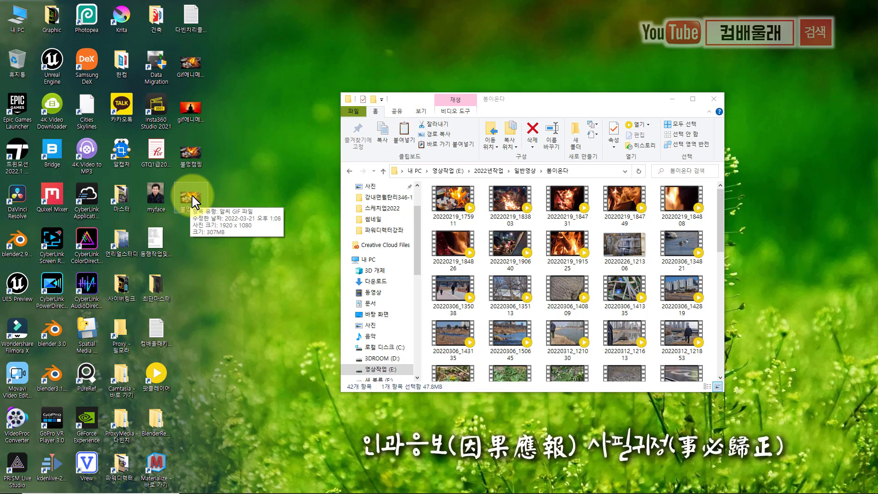
drag(195, 201, 160, 373)
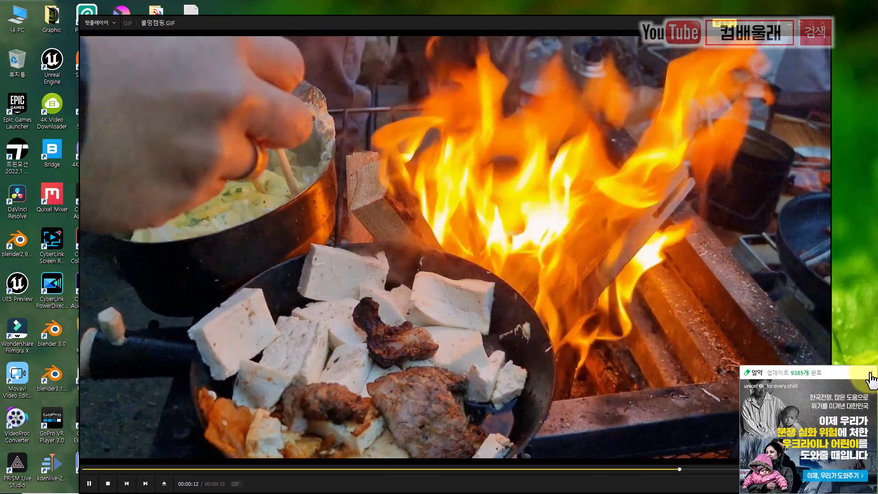
click(870, 373)
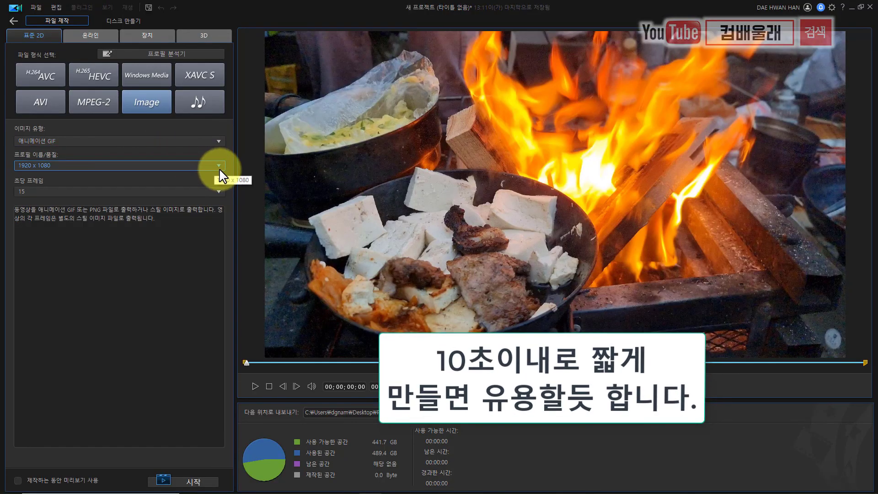
click(219, 166)
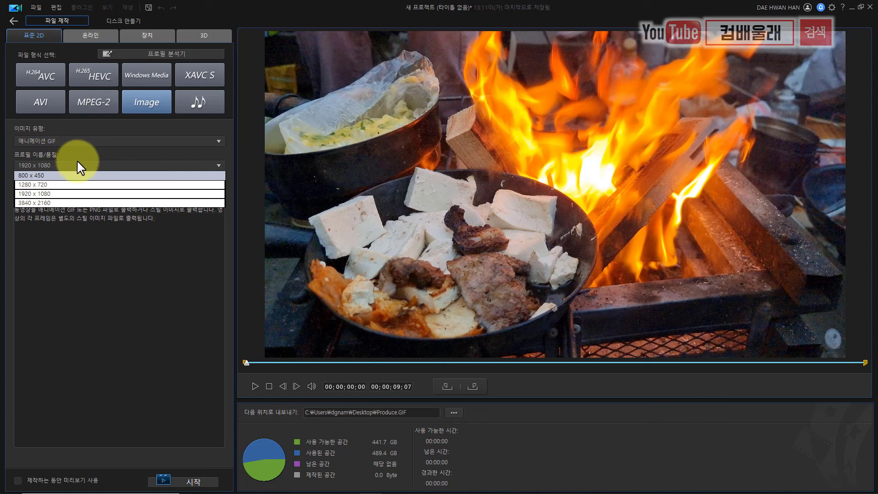
click(157, 243)
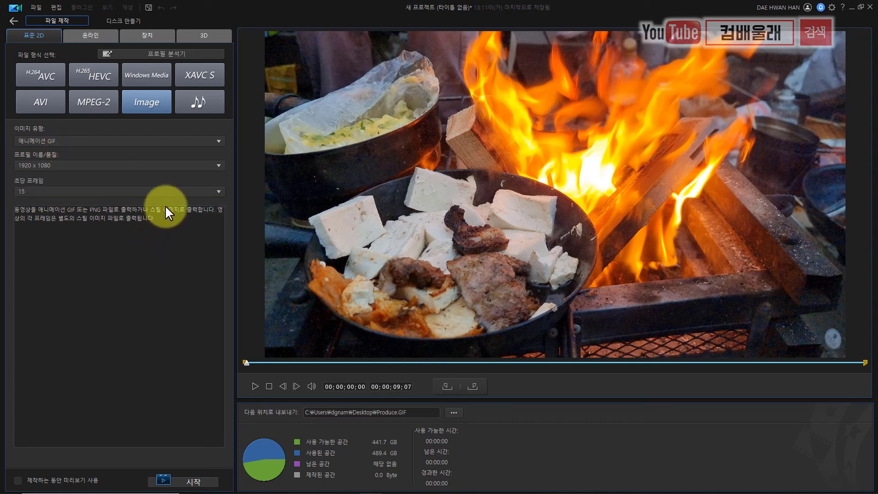
click(212, 170)
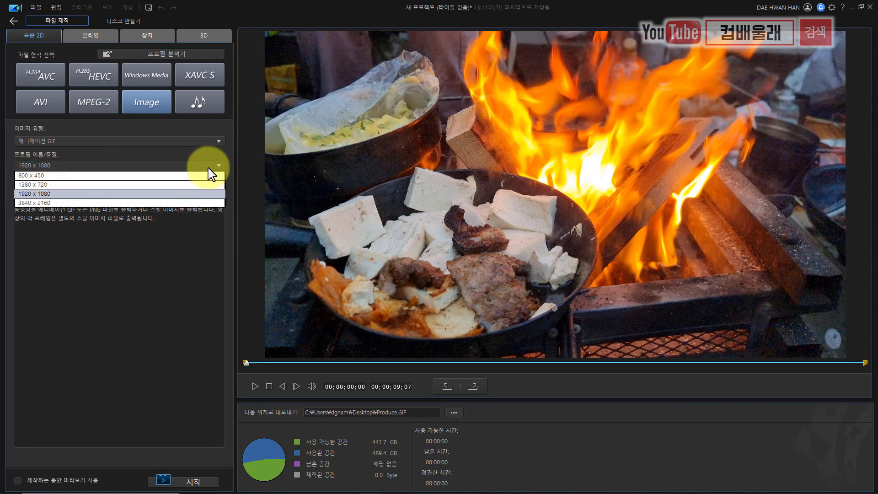
click(201, 194)
click(217, 193)
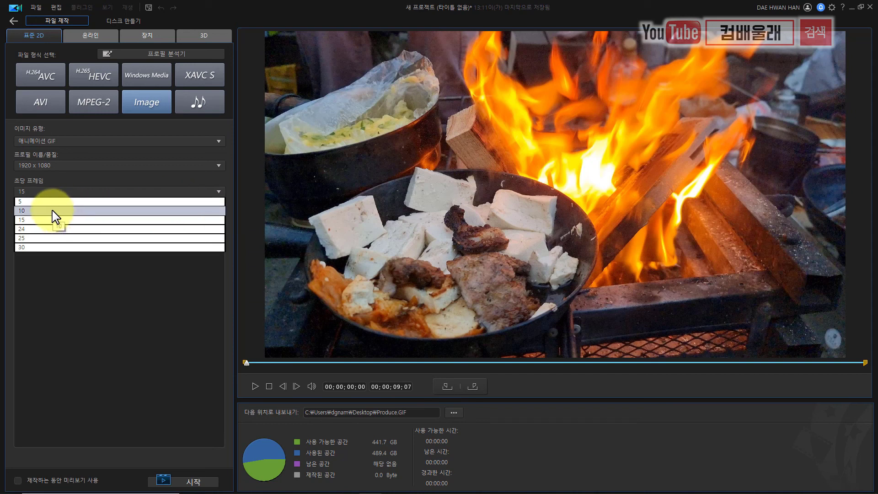
click(142, 272)
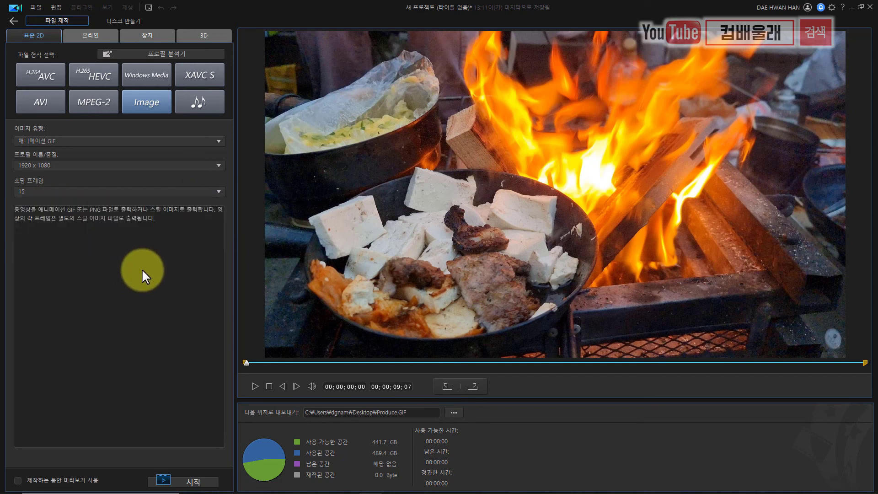